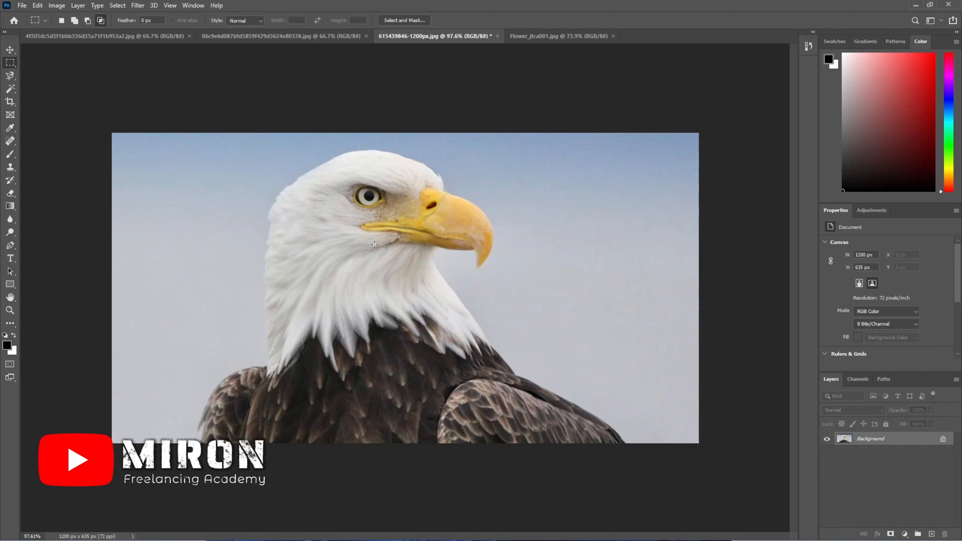
Step: Draw several Rectangular Marquee selections on the photo, ending with one over the eagle's head and upper chest
{"action": "left_click", "coordinate": [12, 50]}
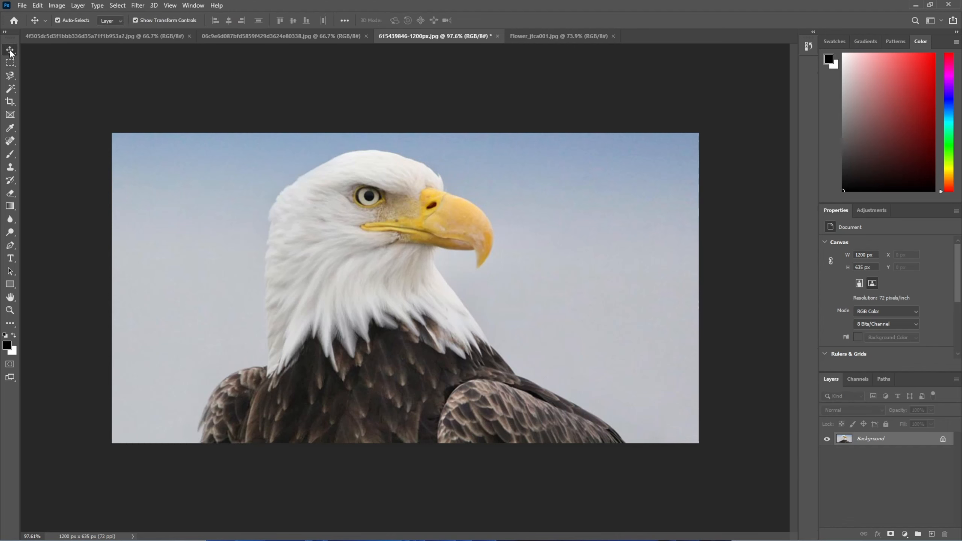
{"action": "left_click", "coordinate": [11, 63]}
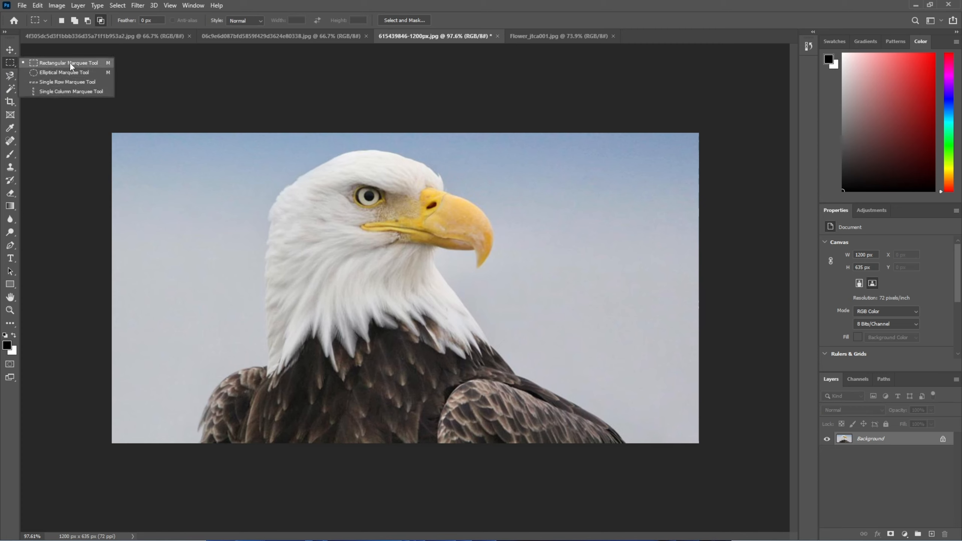
{"action": "left_click", "coordinate": [13, 62]}
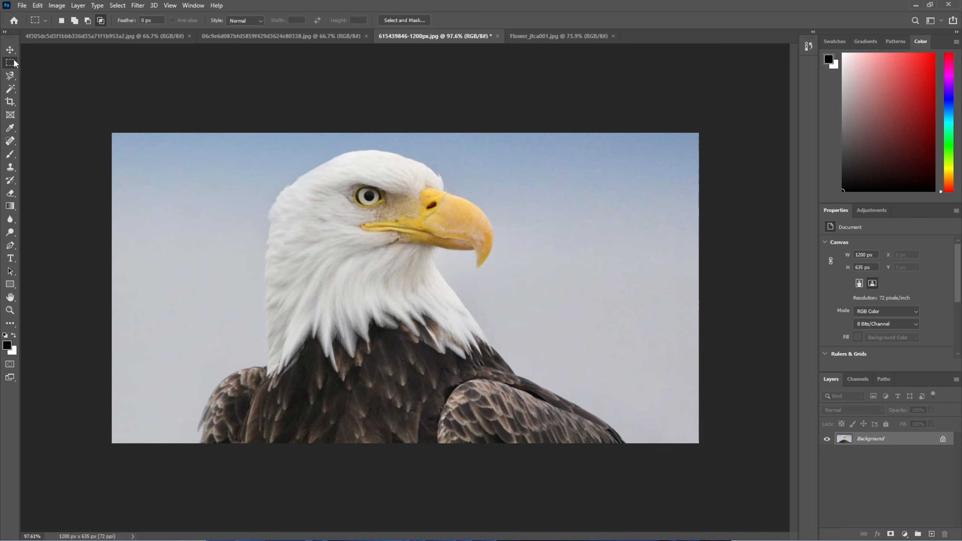
{"action": "left_click_drag", "start_coordinate": [165, 170], "coordinate": [550, 428]}
{"action": "left_click", "coordinate": [311, 160]}
{"action": "left_click_drag", "start_coordinate": [308, 139], "coordinate": [453, 244]}
{"action": "left_click_drag", "start_coordinate": [181, 237], "coordinate": [405, 420]}
{"action": "left_click_drag", "start_coordinate": [277, 192], "coordinate": [509, 394]}
Step: Set the foreground colour to red (ff0000) and fill the rectangular selection with it
{"action": "left_click", "coordinate": [8, 346]}
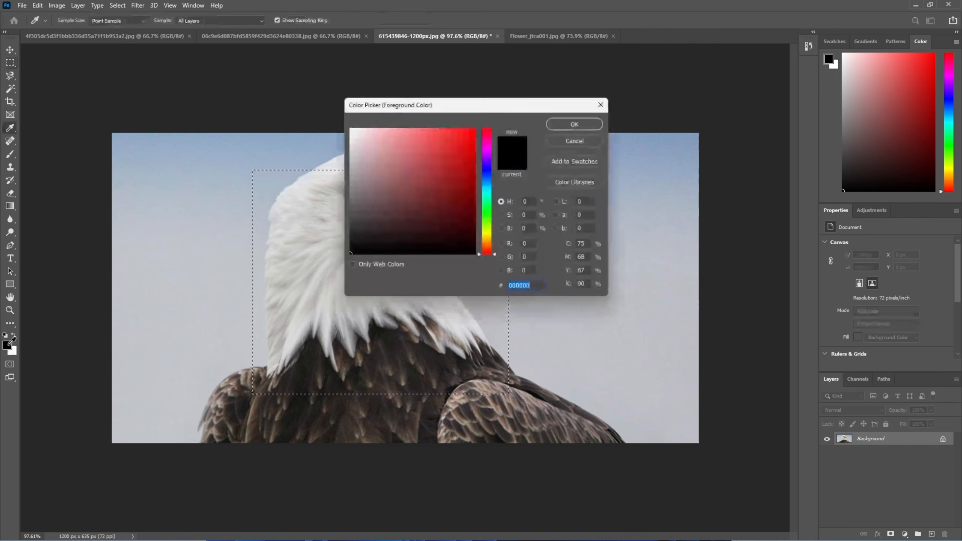
{"action": "left_click_drag", "start_coordinate": [452, 176], "coordinate": [484, 122]}
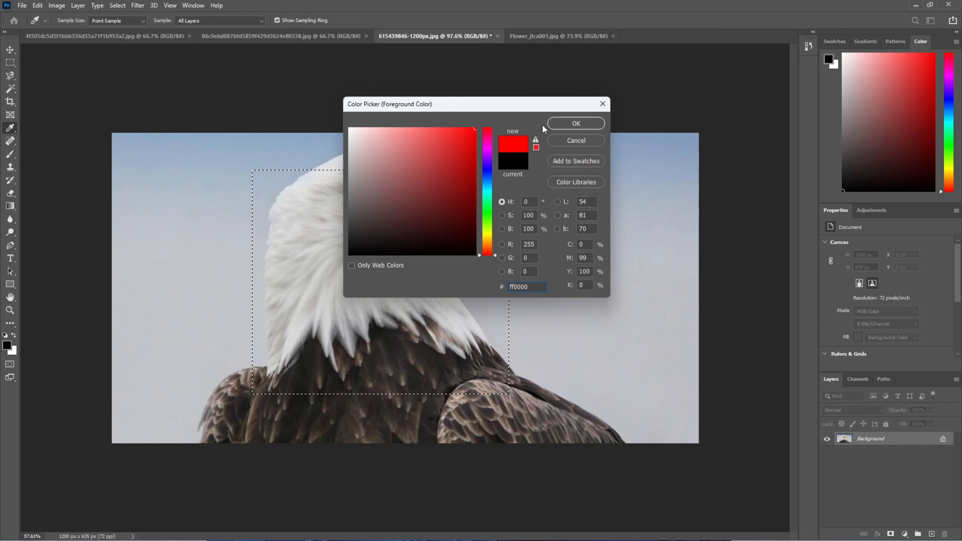
{"action": "left_click", "coordinate": [571, 124]}
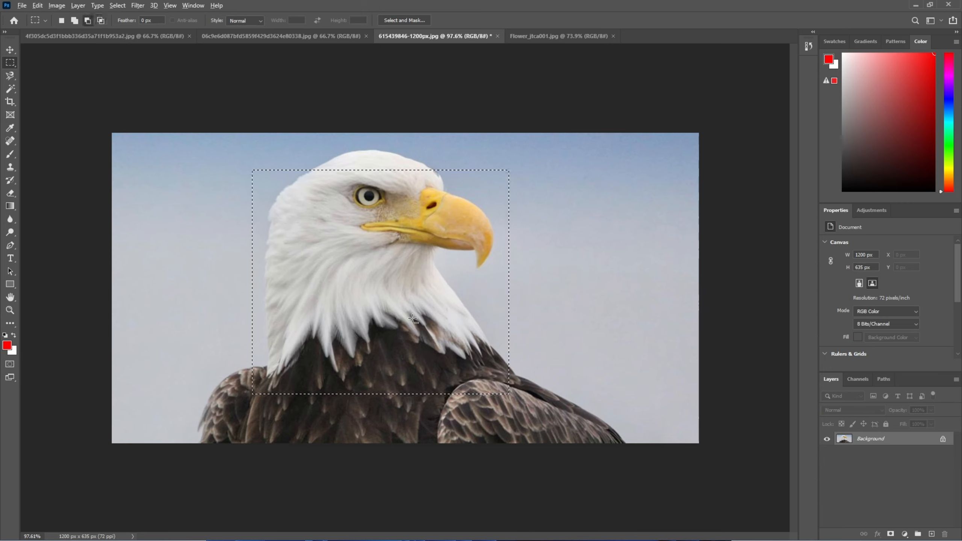
{"action": "key", "text": "alt+BackSpace"}
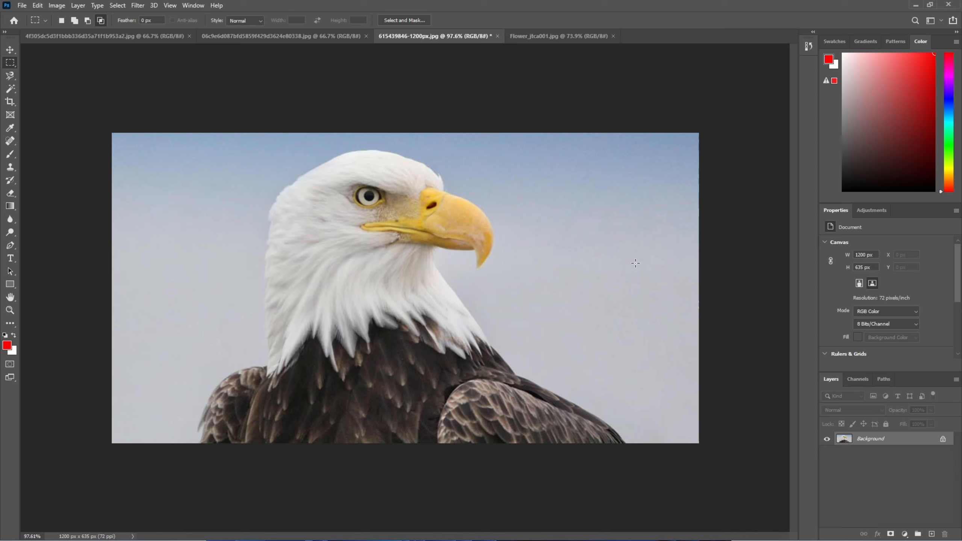
Step: Trace a freehand Lasso selection around the whole eagle, and try loose loops over the empty sky beside it
{"action": "key", "text": "b"}
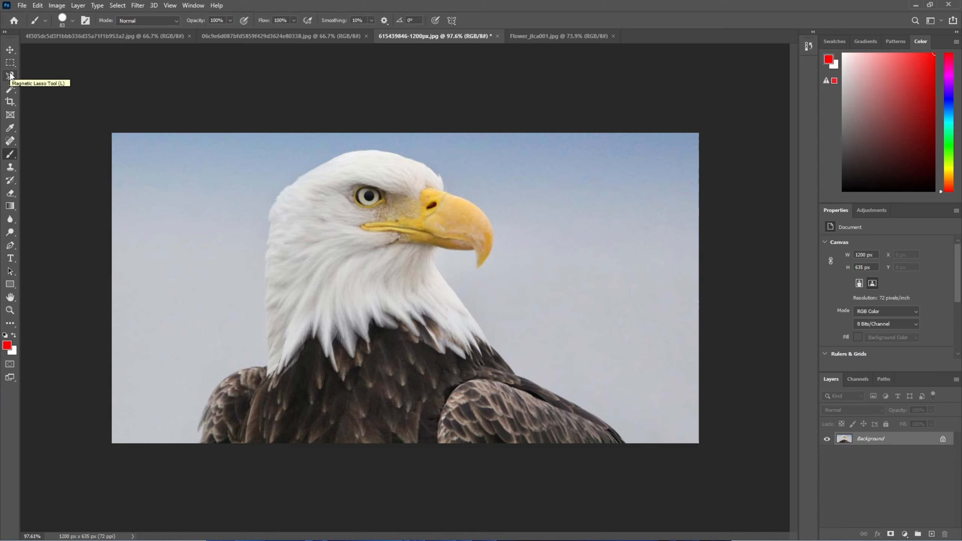
{"action": "left_click", "coordinate": [10, 76]}
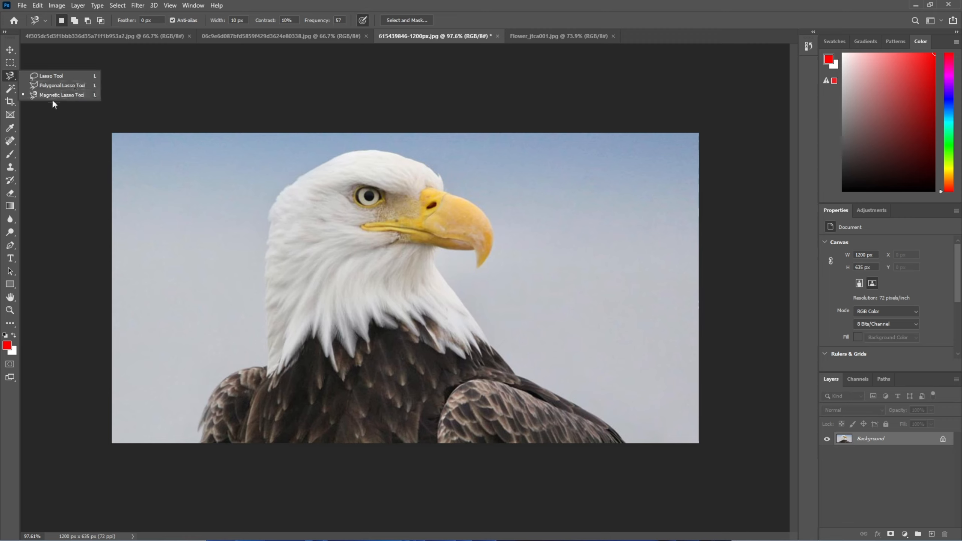
{"action": "left_click", "coordinate": [47, 75]}
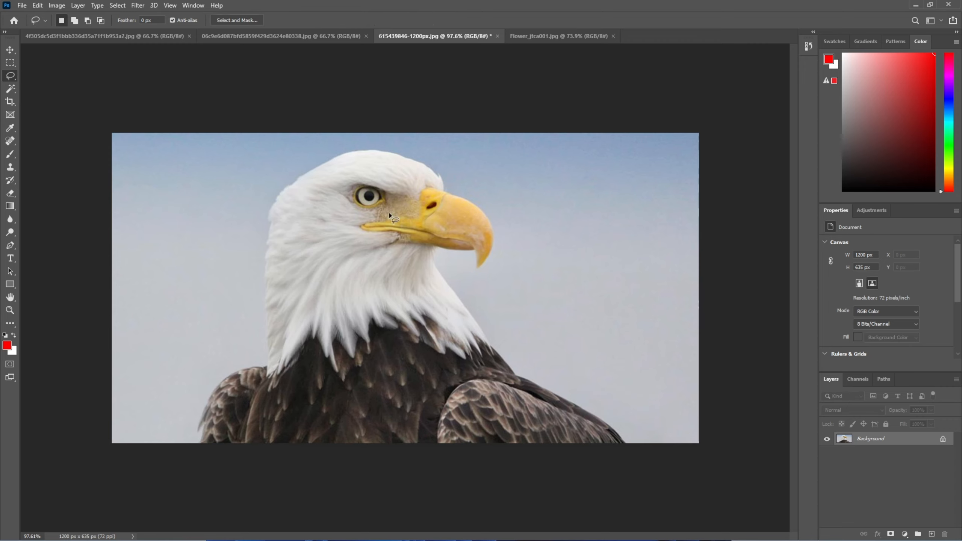
{"action": "left_click_drag", "start_coordinate": [302, 176], "coordinate": [316, 172]}
{"action": "left_click_drag", "start_coordinate": [379, 151], "coordinate": [436, 170]}
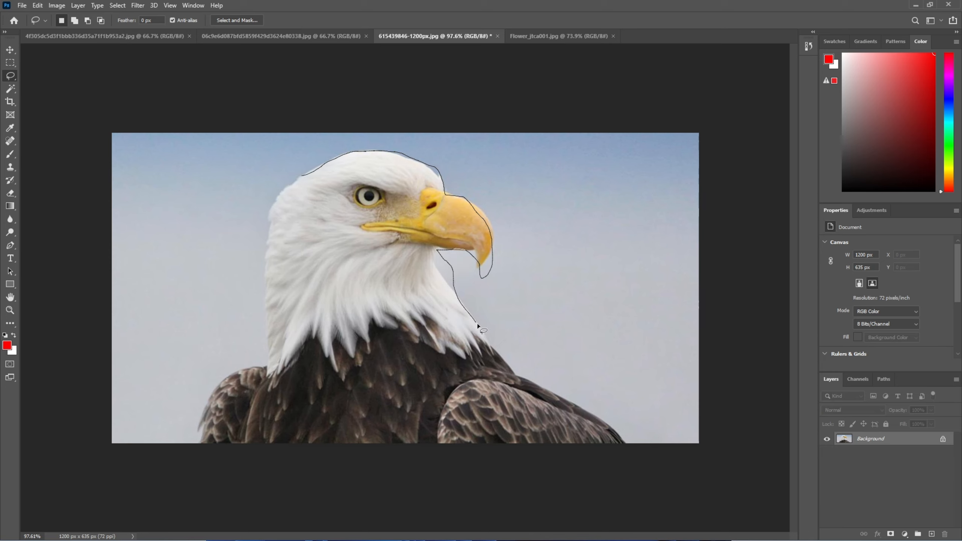
{"action": "mouse_move", "coordinate": [504, 366]}
{"action": "left_mouse_down"}
{"action": "mouse_move", "coordinate": [549, 385]}
{"action": "mouse_move", "coordinate": [632, 444]}
{"action": "mouse_move", "coordinate": [203, 439]}
{"action": "left_mouse_up"}
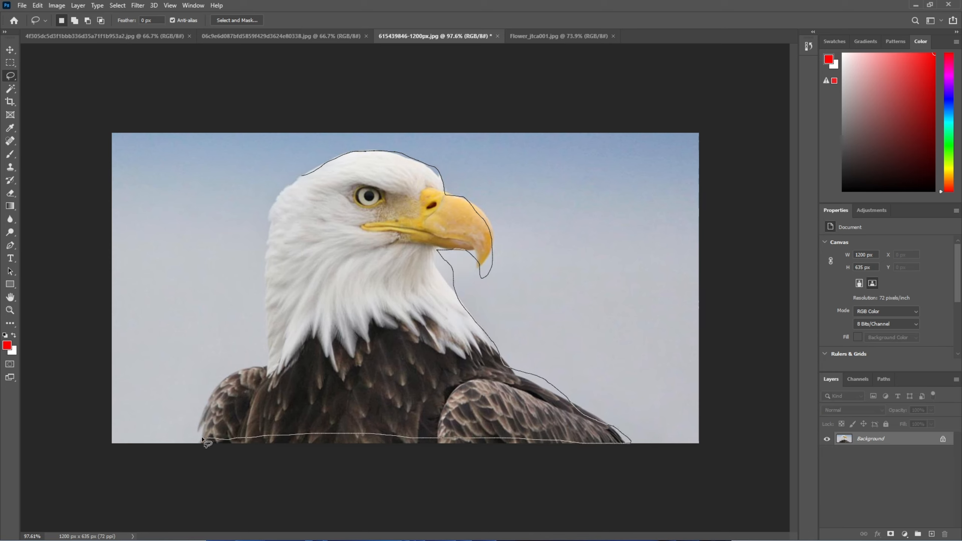
{"action": "left_click_drag", "start_coordinate": [212, 398], "coordinate": [263, 372]}
{"action": "mouse_move", "coordinate": [261, 253]}
{"action": "left_mouse_down"}
{"action": "mouse_move", "coordinate": [274, 202]}
{"action": "mouse_move", "coordinate": [316, 169]}
{"action": "left_mouse_up"}
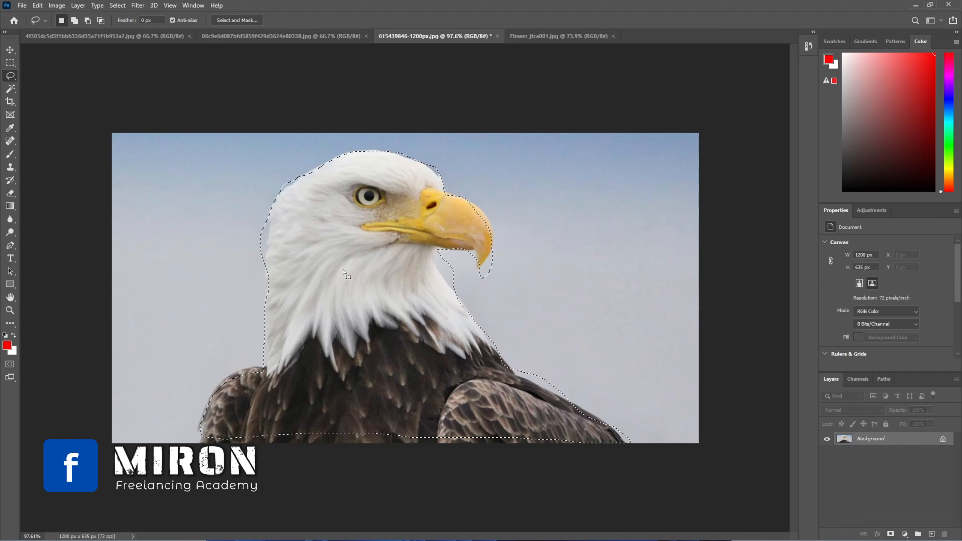
{"action": "mouse_move", "coordinate": [562, 170]}
{"action": "left_mouse_down"}
{"action": "mouse_move", "coordinate": [505, 274]}
{"action": "mouse_move", "coordinate": [620, 343]}
{"action": "mouse_move", "coordinate": [649, 214]}
{"action": "mouse_move", "coordinate": [594, 176]}
{"action": "mouse_move", "coordinate": [561, 176]}
{"action": "left_mouse_up"}
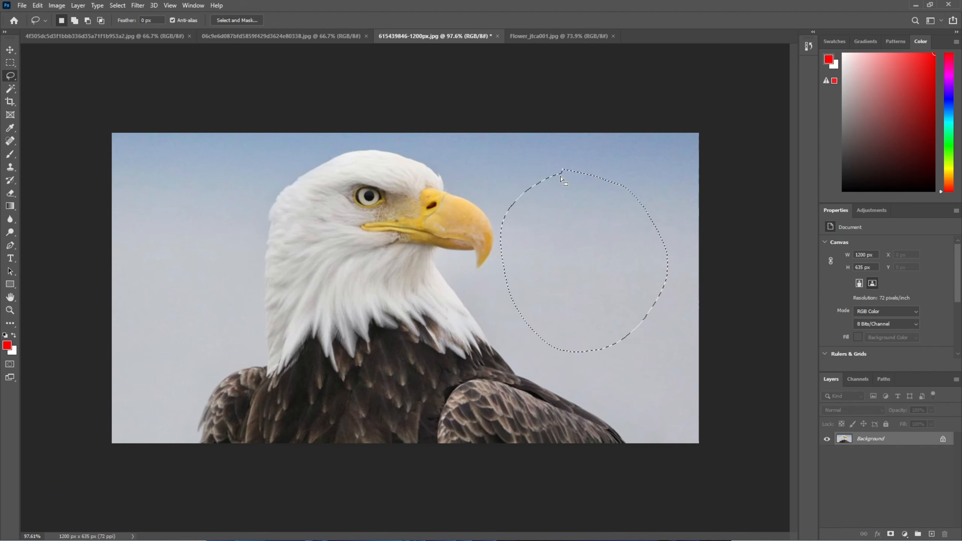
{"action": "mouse_move", "coordinate": [163, 195]}
{"action": "left_mouse_down"}
{"action": "mouse_move", "coordinate": [130, 266]}
{"action": "mouse_move", "coordinate": [214, 324]}
{"action": "mouse_move", "coordinate": [240, 222]}
{"action": "mouse_move", "coordinate": [185, 183]}
{"action": "mouse_move", "coordinate": [164, 197]}
{"action": "left_mouse_up"}
Step: Outline the whole eagle with straight Polygonal Lasso segments around head, beak, neck, wings and lower image edge, closing the selection at its starting point
{"action": "key", "text": "shift+l"}
{"action": "left_click", "coordinate": [250, 160]}
{"action": "left_click", "coordinate": [285, 175]}
{"action": "left_click", "coordinate": [341, 146]}
{"action": "left_click", "coordinate": [406, 153]}
{"action": "left_click", "coordinate": [448, 176]}
{"action": "left_click", "coordinate": [445, 192]}
{"action": "left_click", "coordinate": [480, 204]}
{"action": "left_click", "coordinate": [493, 236]}
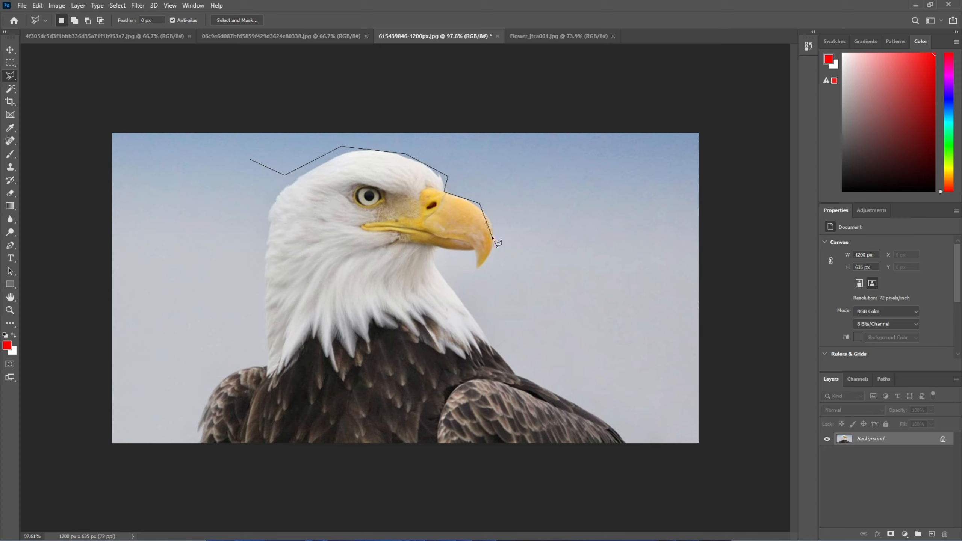
{"action": "left_click", "coordinate": [489, 267]}
{"action": "left_click", "coordinate": [478, 277]}
{"action": "left_click", "coordinate": [462, 256]}
{"action": "left_click", "coordinate": [424, 260]}
{"action": "left_click", "coordinate": [503, 348]}
{"action": "left_click", "coordinate": [549, 378]}
{"action": "left_click", "coordinate": [603, 405]}
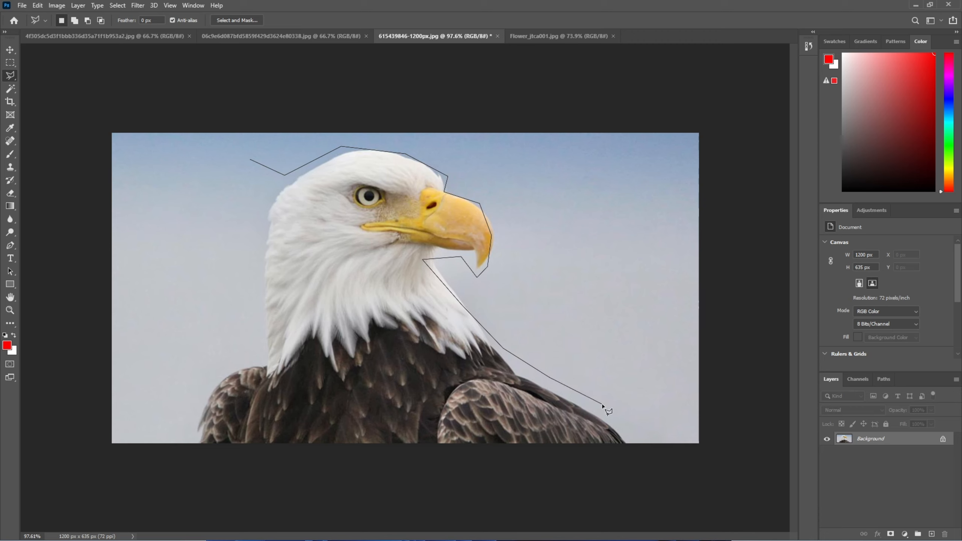
{"action": "left_click", "coordinate": [637, 439]}
{"action": "left_click", "coordinate": [331, 432]}
{"action": "left_click", "coordinate": [193, 440]}
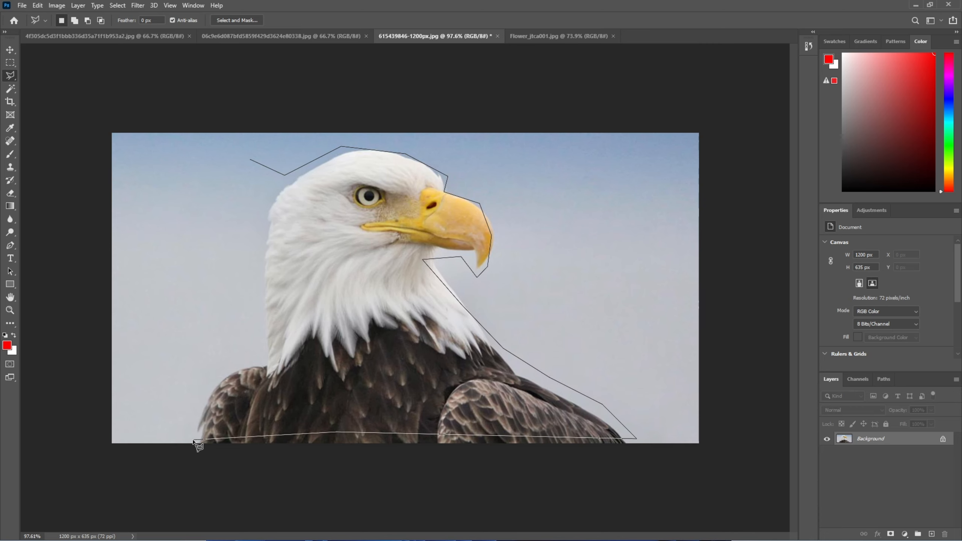
{"action": "left_click", "coordinate": [226, 379]}
{"action": "left_click", "coordinate": [247, 358]}
{"action": "left_click", "coordinate": [266, 359]}
{"action": "left_click", "coordinate": [255, 270]}
{"action": "left_click", "coordinate": [272, 195]}
{"action": "left_click", "coordinate": [250, 161]}
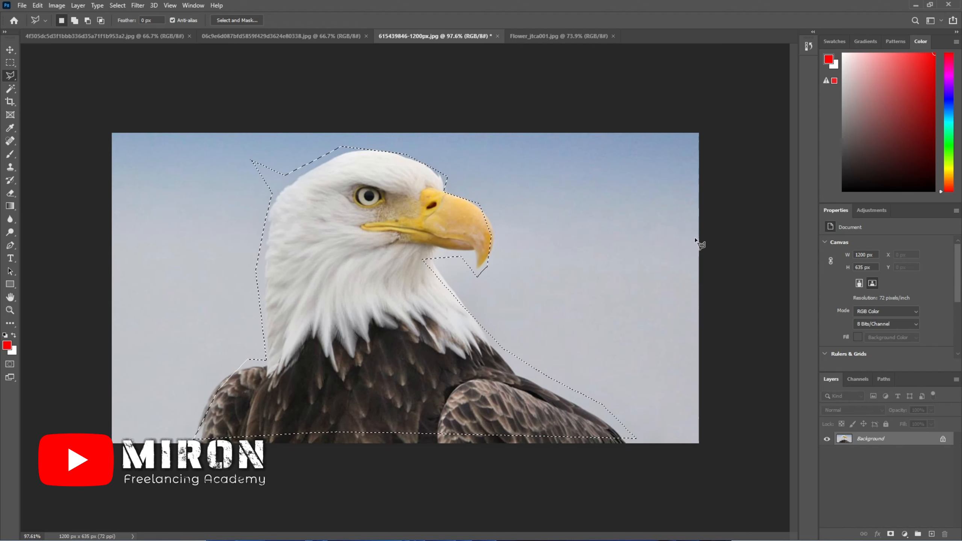
Step: Clear the polygonal selection and trace the eagle's head and beak with the Magnetic Lasso, closing the outline across the upper neck
{"action": "right_click", "coordinate": [10, 76]}
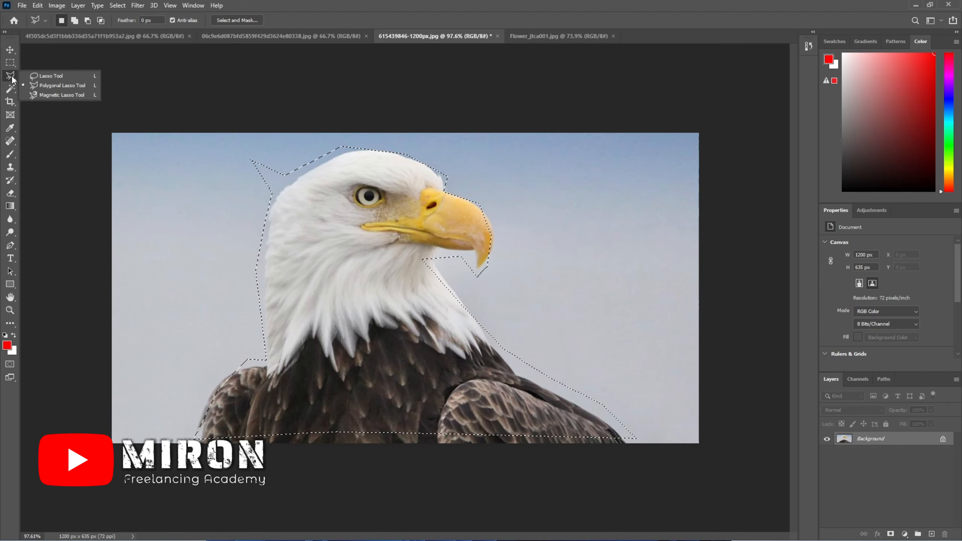
{"action": "left_click", "coordinate": [59, 95]}
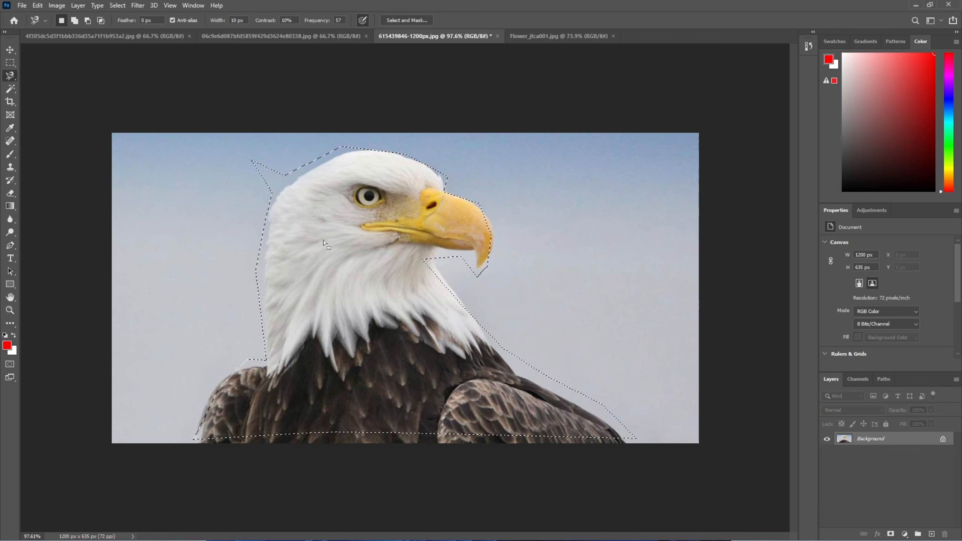
{"action": "key", "text": "ctrl+d"}
{"action": "left_click", "coordinate": [298, 177]}
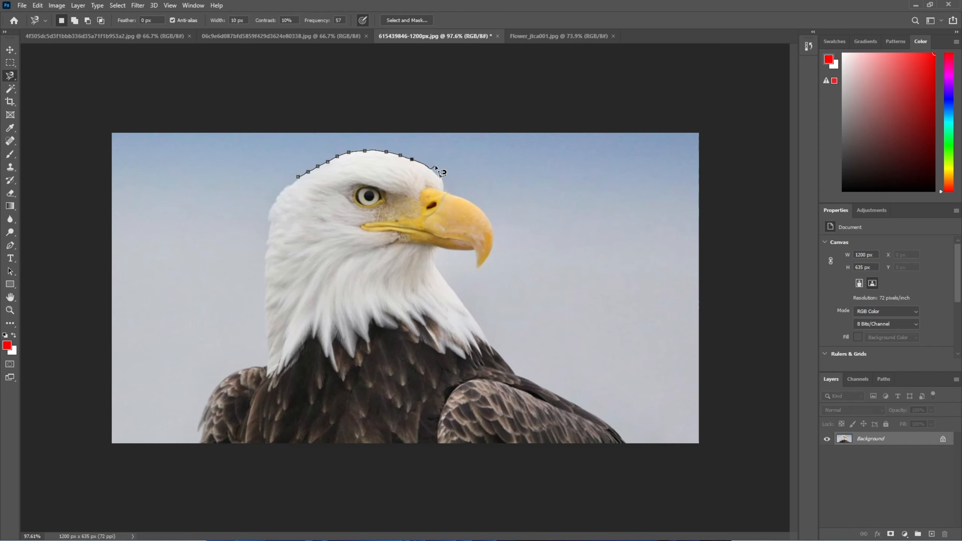
{"action": "key", "text": "ctrl+plus"}
{"action": "key", "text": "ctrl+plus"}
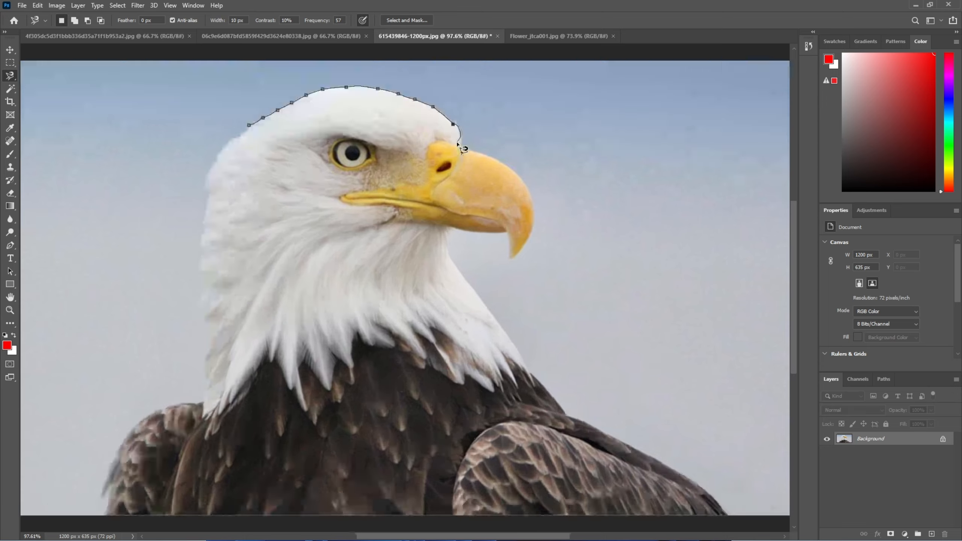
{"action": "key", "text": "ctrl+plus"}
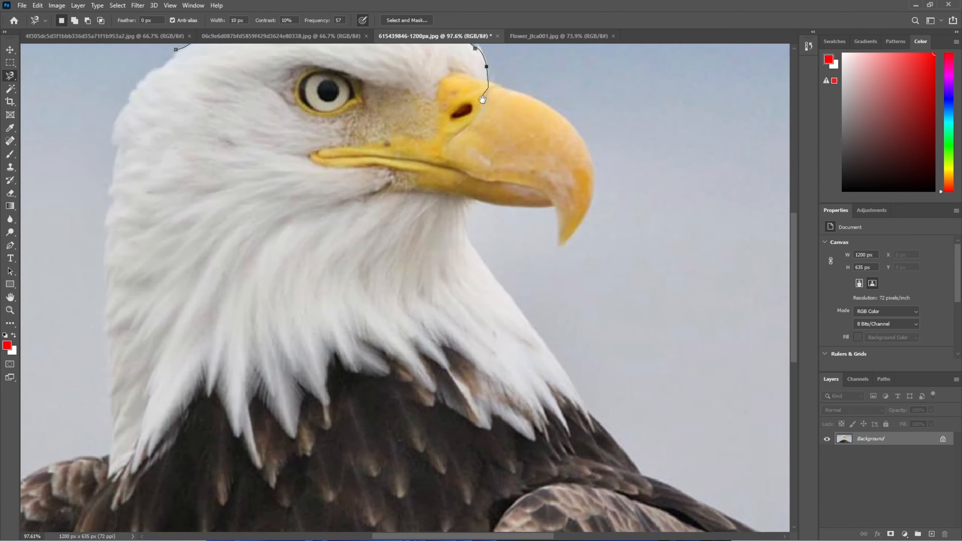
{"action": "left_click_drag", "start_coordinate": [483, 107], "coordinate": [449, 349]}
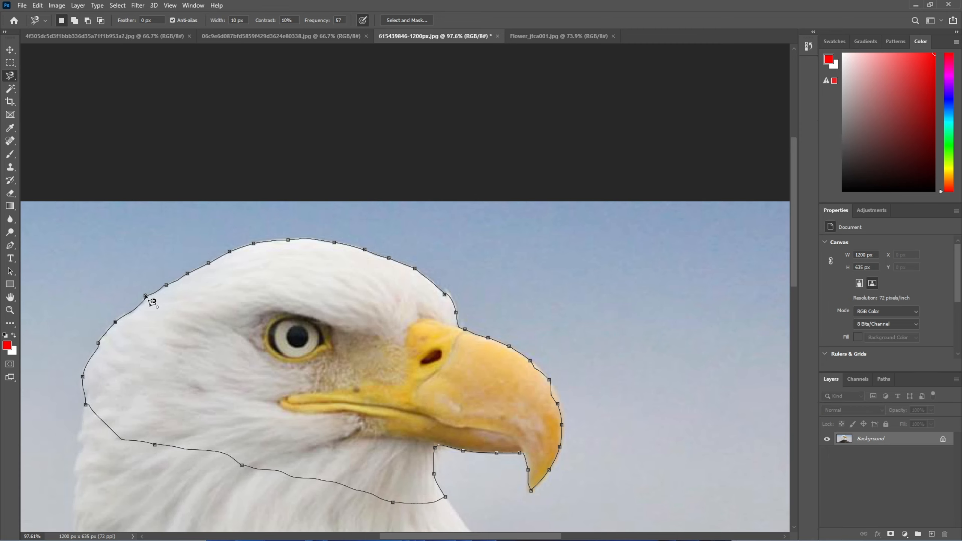
{"action": "left_click", "coordinate": [145, 298]}
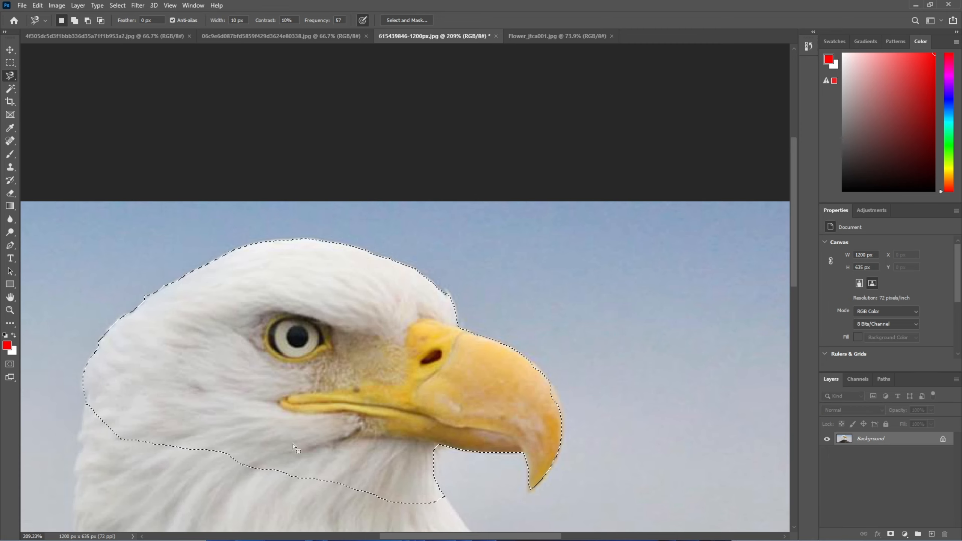
Step: Select the eagle with the Object Selection tool in Rectangle mode by framing the whole bird
{"action": "scroll", "coordinate": [358, 338], "scroll_direction": "down", "scroll_amount": 5}
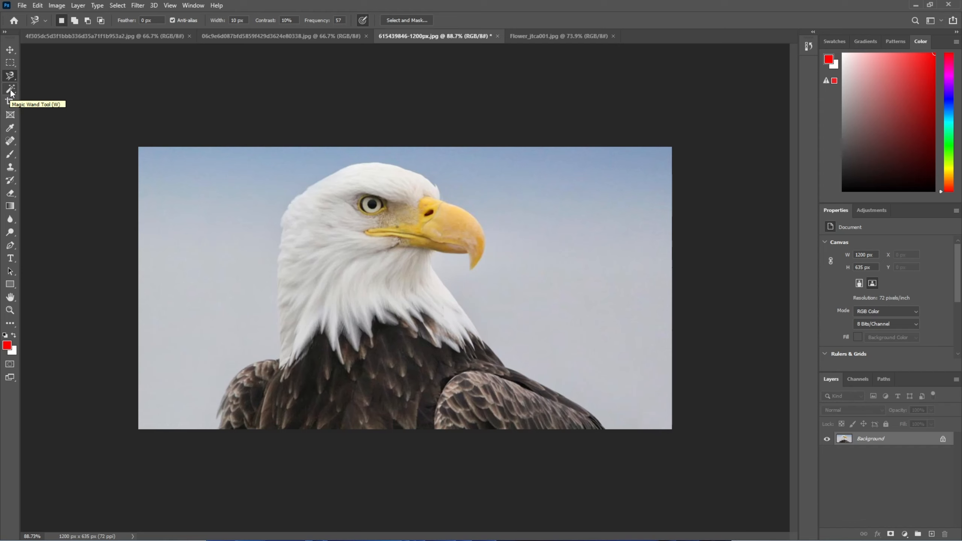
{"action": "left_click", "coordinate": [9, 91]}
{"action": "left_click", "coordinate": [8, 90]}
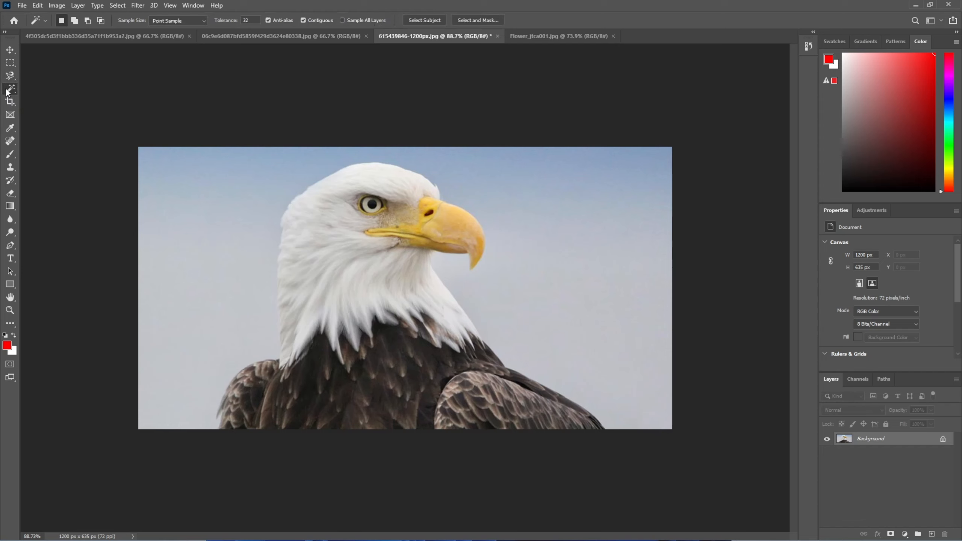
{"action": "right_click", "coordinate": [12, 92]}
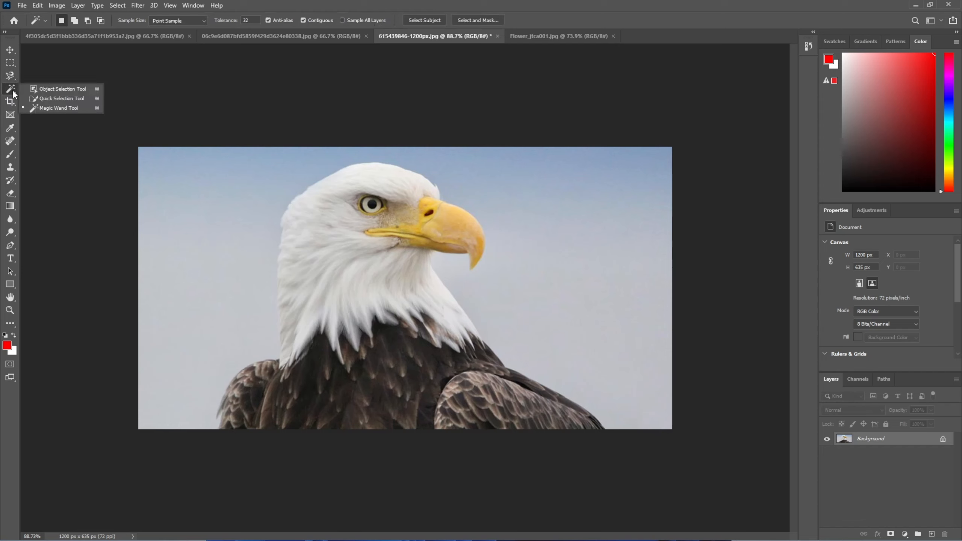
{"action": "left_click", "coordinate": [65, 89]}
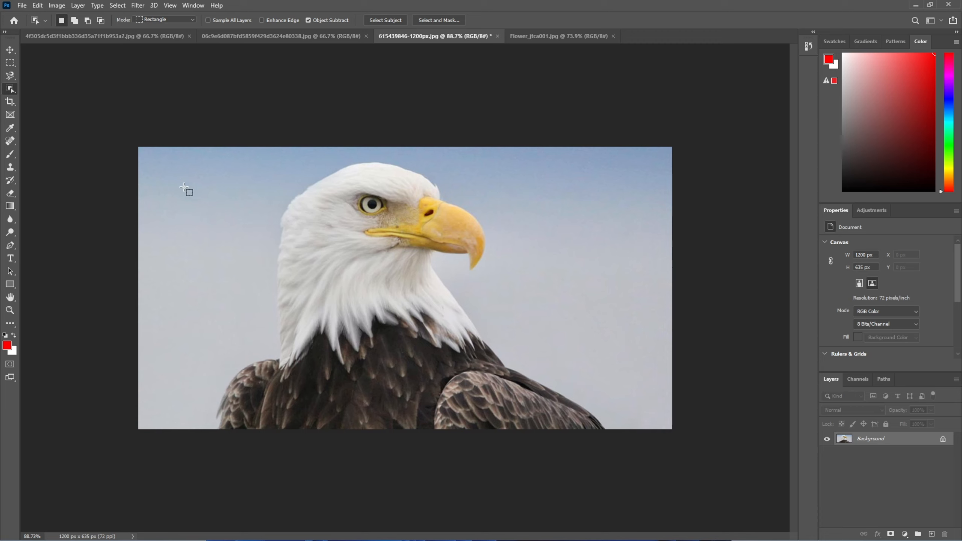
{"action": "left_click_drag", "start_coordinate": [184, 153], "coordinate": [639, 432]}
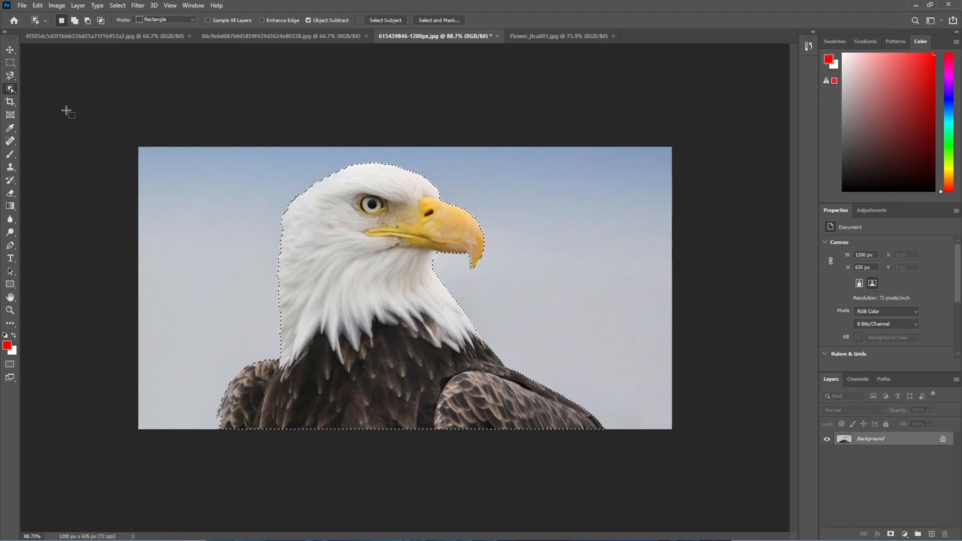
Step: Clear the Object Selection result around the eagle
{"action": "right_click", "coordinate": [10, 89]}
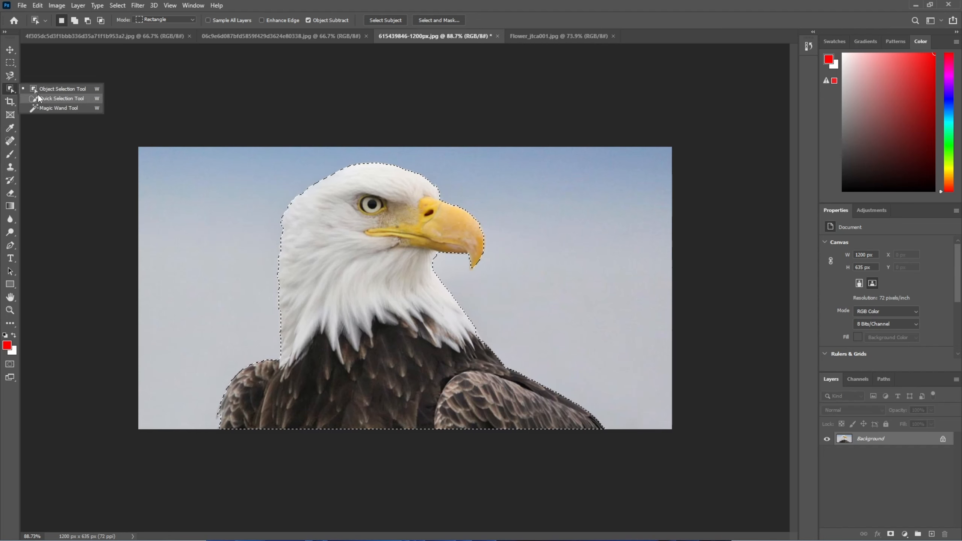
{"action": "left_click", "coordinate": [46, 98]}
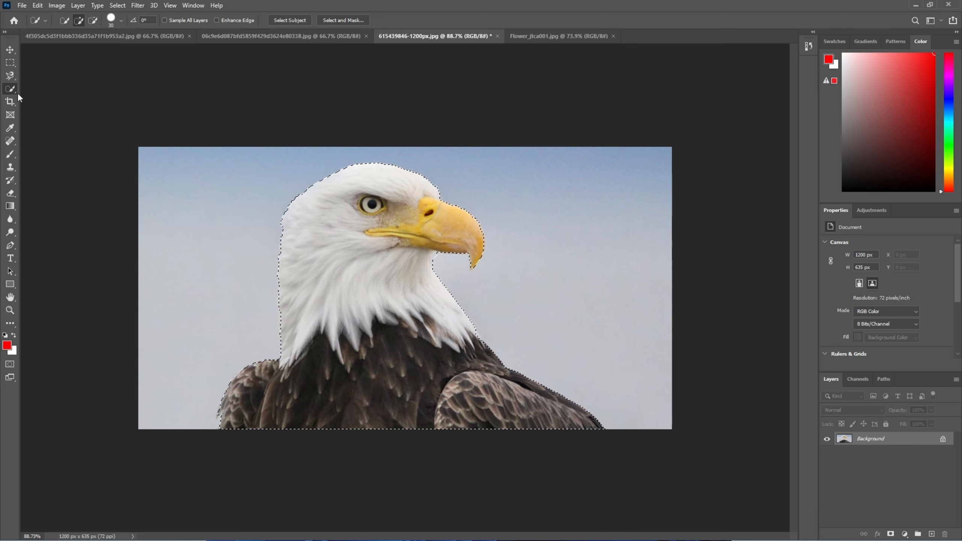
{"action": "left_click", "coordinate": [10, 50]}
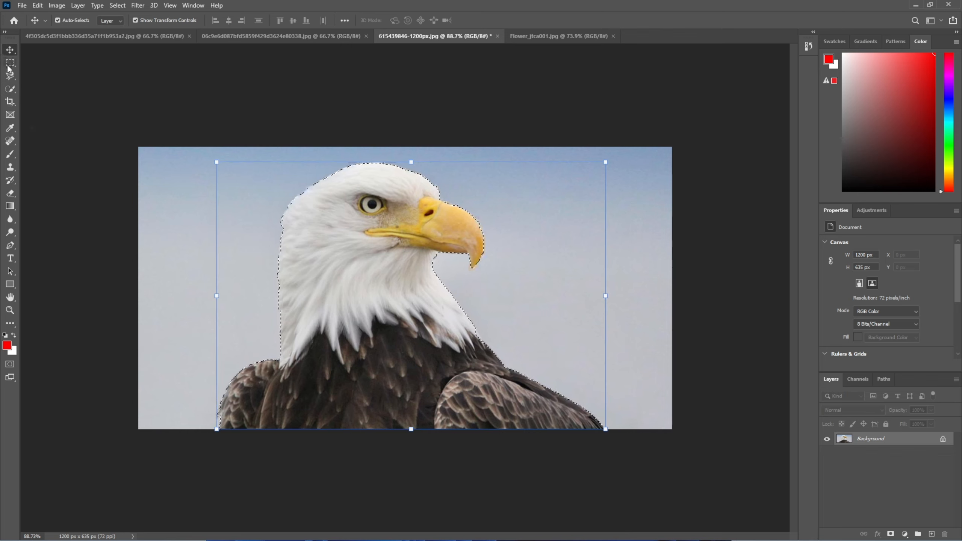
{"action": "left_click", "coordinate": [7, 65]}
{"action": "key", "text": "ctrl+d"}
Step: Select the whole eagle with the Quick Selection tool by brushing over its head, body and wings
{"action": "right_click", "coordinate": [13, 76]}
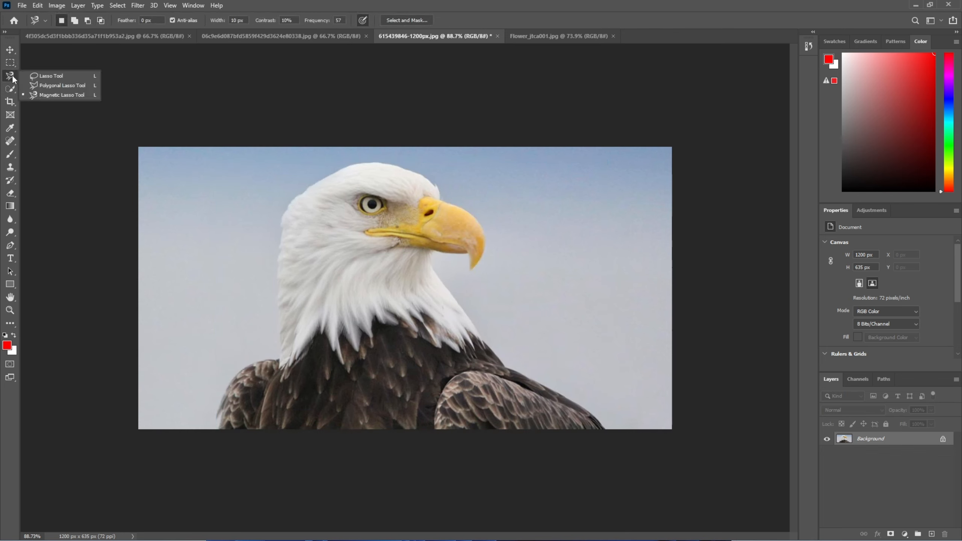
{"action": "left_click", "coordinate": [11, 90]}
{"action": "left_click", "coordinate": [57, 99]}
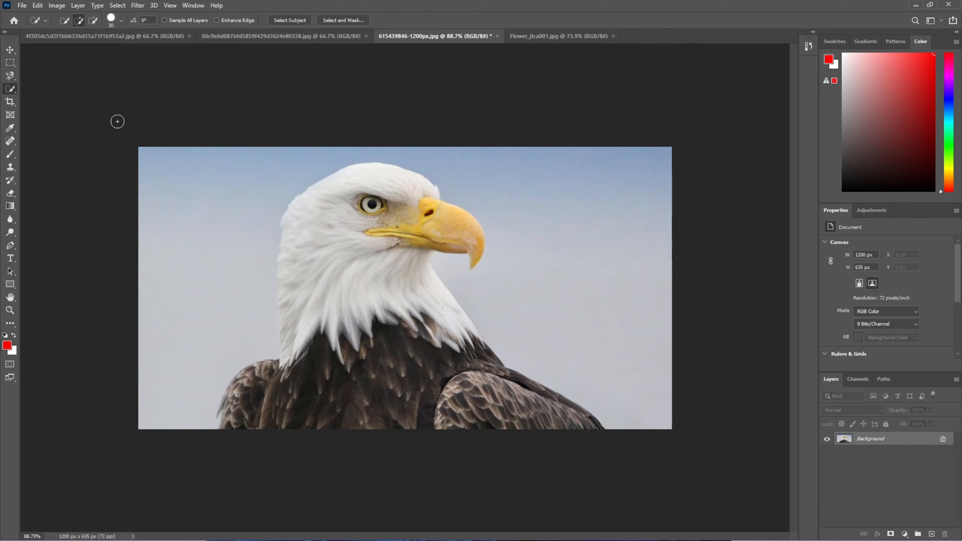
{"action": "scroll", "coordinate": [333, 191], "scroll_direction": "up", "scroll_amount": 4}
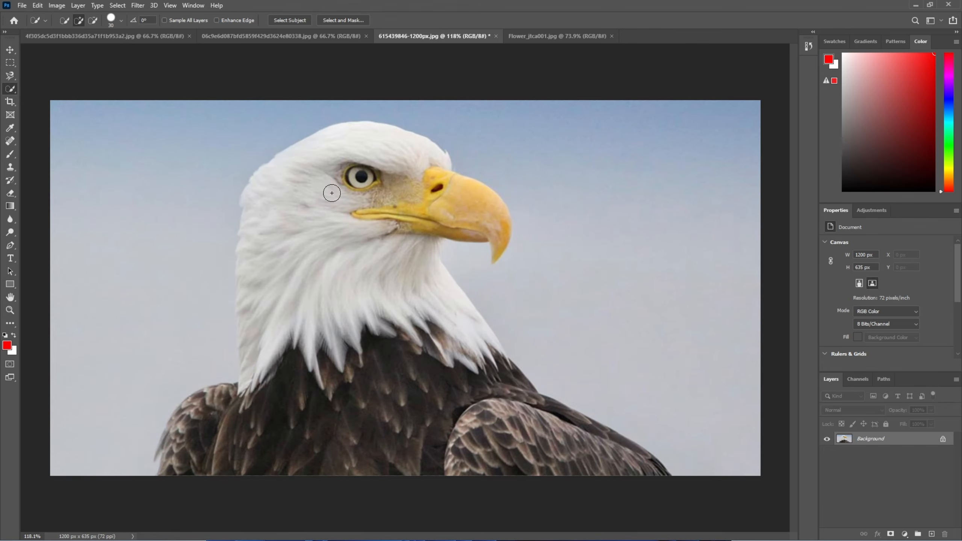
{"action": "scroll", "coordinate": [323, 195], "scroll_direction": "down", "scroll_amount": 1}
{"action": "mouse_move", "coordinate": [282, 167]}
{"action": "left_mouse_down"}
{"action": "mouse_move", "coordinate": [354, 155]}
{"action": "mouse_move", "coordinate": [377, 182]}
{"action": "mouse_move", "coordinate": [471, 208]}
{"action": "mouse_move", "coordinate": [470, 221]}
{"action": "mouse_move", "coordinate": [420, 229]}
{"action": "mouse_move", "coordinate": [404, 249]}
{"action": "mouse_move", "coordinate": [360, 266]}
{"action": "mouse_move", "coordinate": [340, 242]}
{"action": "mouse_move", "coordinate": [311, 240]}
{"action": "mouse_move", "coordinate": [269, 290]}
{"action": "mouse_move", "coordinate": [258, 336]}
{"action": "mouse_move", "coordinate": [337, 380]}
{"action": "mouse_move", "coordinate": [263, 399]}
{"action": "mouse_move", "coordinate": [244, 308]}
{"action": "mouse_move", "coordinate": [247, 344]}
{"action": "mouse_move", "coordinate": [222, 415]}
{"action": "mouse_move", "coordinate": [210, 412]}
{"action": "mouse_move", "coordinate": [176, 448]}
{"action": "mouse_move", "coordinate": [167, 472]}
{"action": "left_mouse_up"}
{"action": "mouse_move", "coordinate": [494, 416]}
{"action": "left_mouse_down"}
{"action": "mouse_move", "coordinate": [499, 388]}
{"action": "mouse_move", "coordinate": [484, 363]}
{"action": "mouse_move", "coordinate": [505, 383]}
{"action": "mouse_move", "coordinate": [495, 353]}
{"action": "mouse_move", "coordinate": [500, 434]}
{"action": "mouse_move", "coordinate": [465, 471]}
{"action": "mouse_move", "coordinate": [555, 413]}
{"action": "left_mouse_up"}
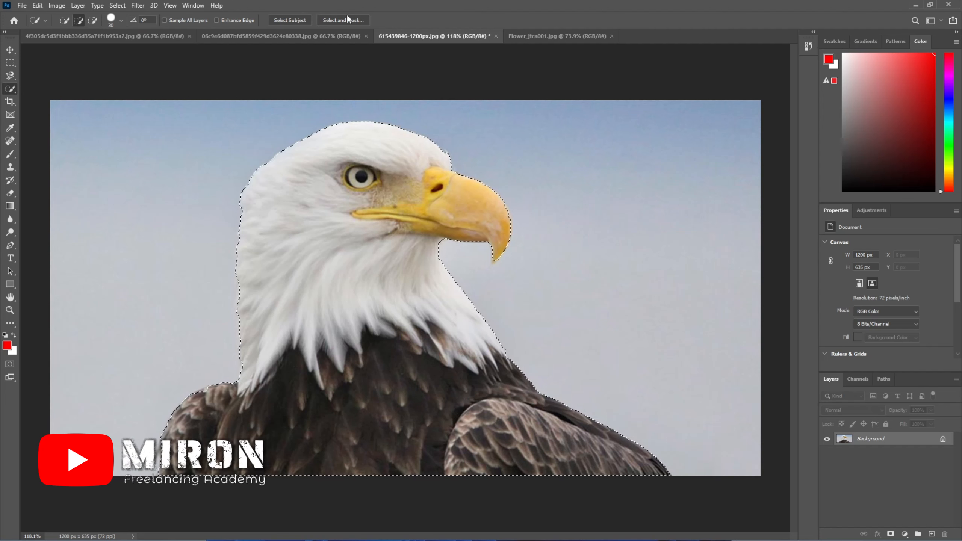
Step: Try a Quick Selection brush size of 32 px and return it to 30 px
{"action": "left_click", "coordinate": [121, 21]}
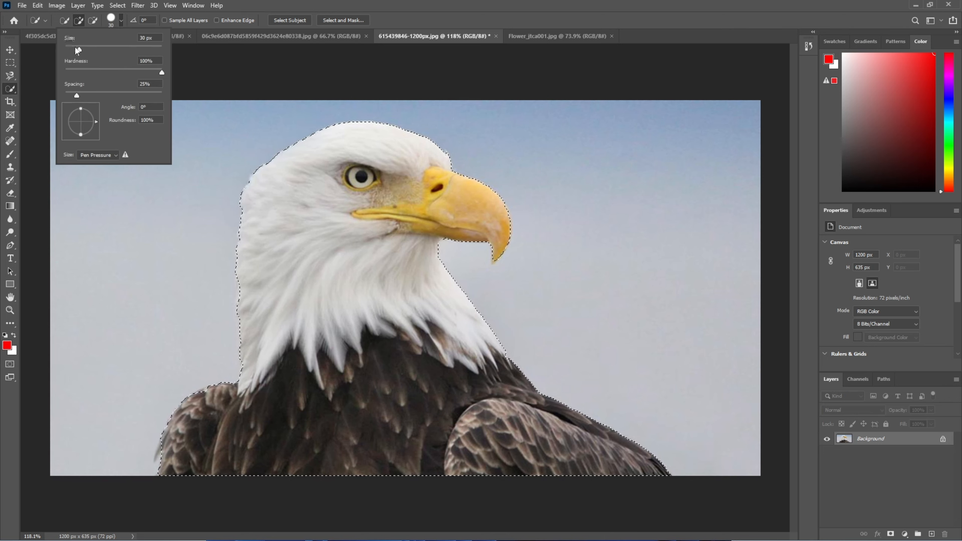
{"action": "mouse_move", "coordinate": [82, 49]}
{"action": "left_mouse_down"}
{"action": "mouse_move", "coordinate": [121, 50]}
{"action": "mouse_move", "coordinate": [71, 50]}
{"action": "mouse_move", "coordinate": [144, 50]}
{"action": "mouse_move", "coordinate": [81, 53]}
{"action": "left_mouse_up"}
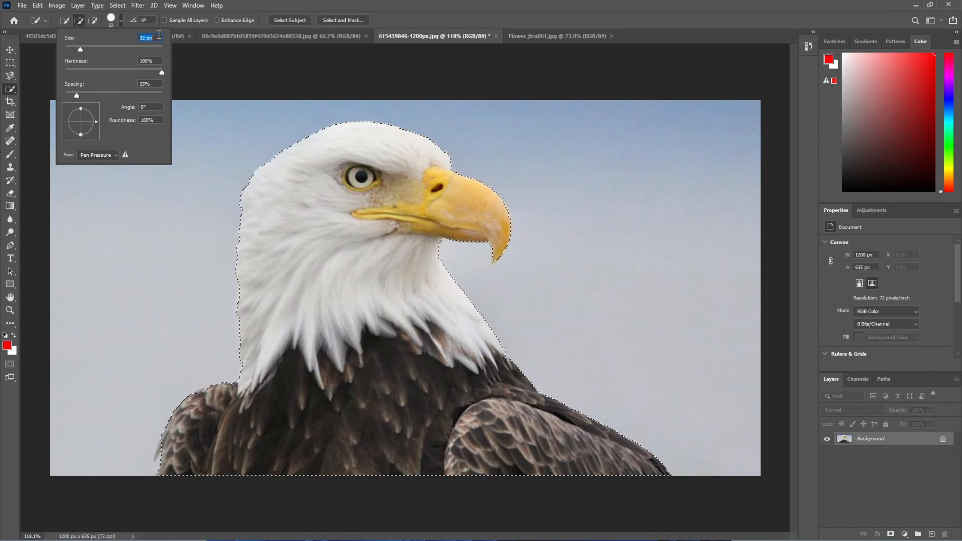
{"action": "left_click_drag", "start_coordinate": [77, 49], "coordinate": [79, 49]}
{"action": "left_click", "coordinate": [79, 21]}
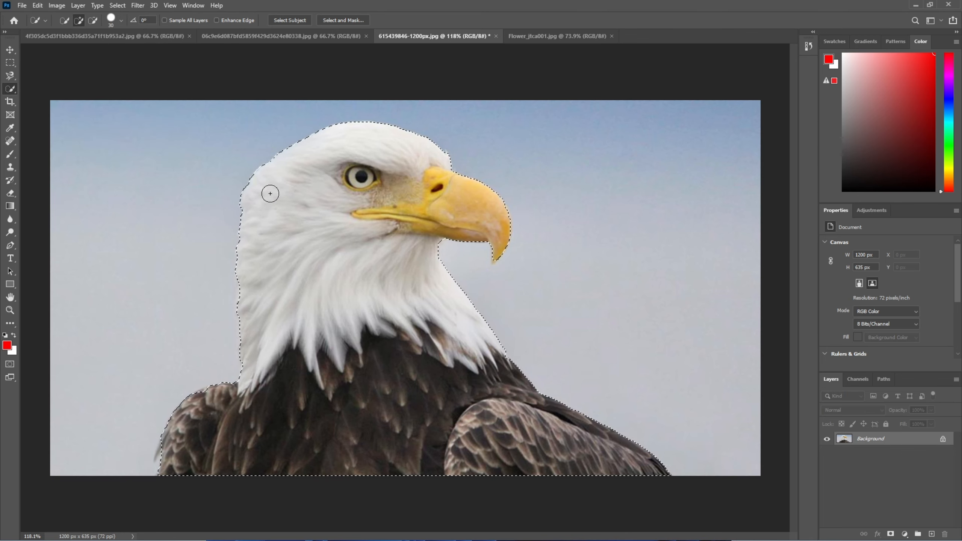
Step: Try adding sky behind the eagle's head to the quick selection, undo it, and subtract stray background beside the front of the neck
{"action": "left_click", "coordinate": [257, 164]}
{"action": "key", "text": "ctrl+z"}
{"action": "key", "text": "alt"}
{"action": "key", "text": "alt"}
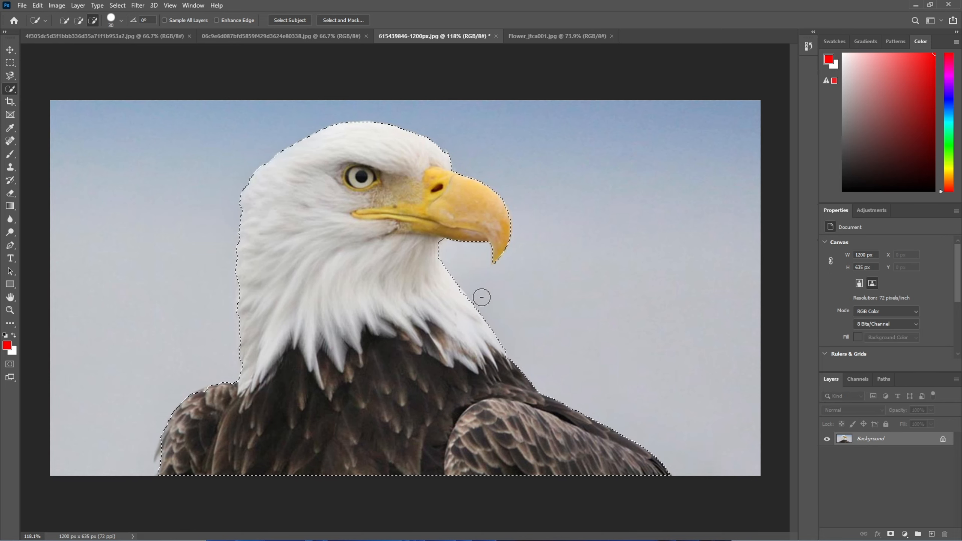
{"action": "key", "text": "alt"}
{"action": "key", "text": "alt"}
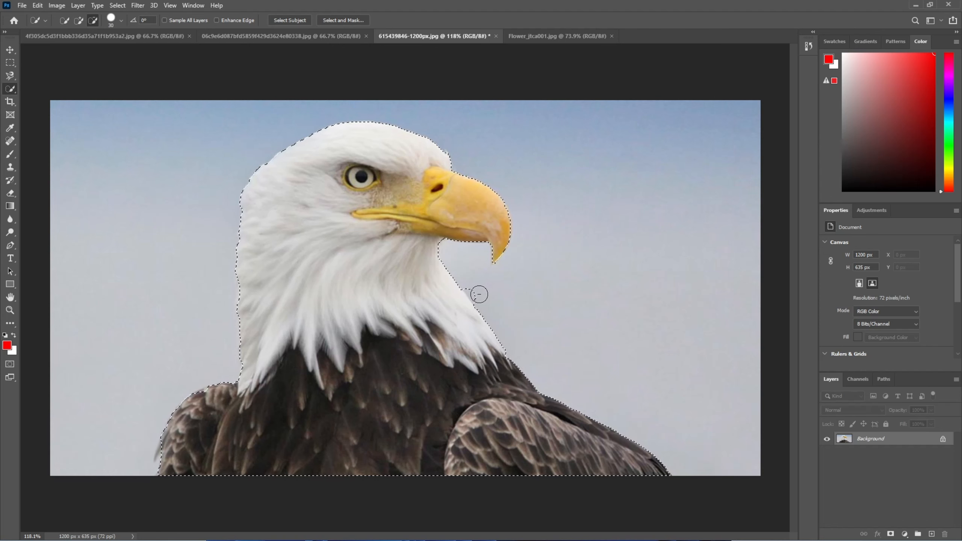
{"action": "key", "text": "alt"}
Step: Clear the quick selection and sample the eagle's white head feathers with the Magic Wand
{"action": "right_click", "coordinate": [10, 89]}
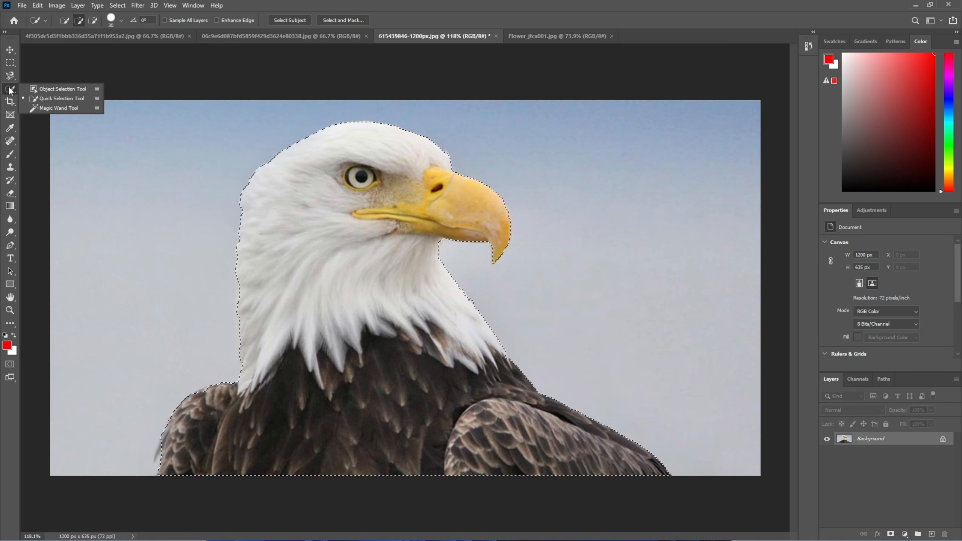
{"action": "left_click", "coordinate": [10, 62]}
{"action": "left_click", "coordinate": [99, 138]}
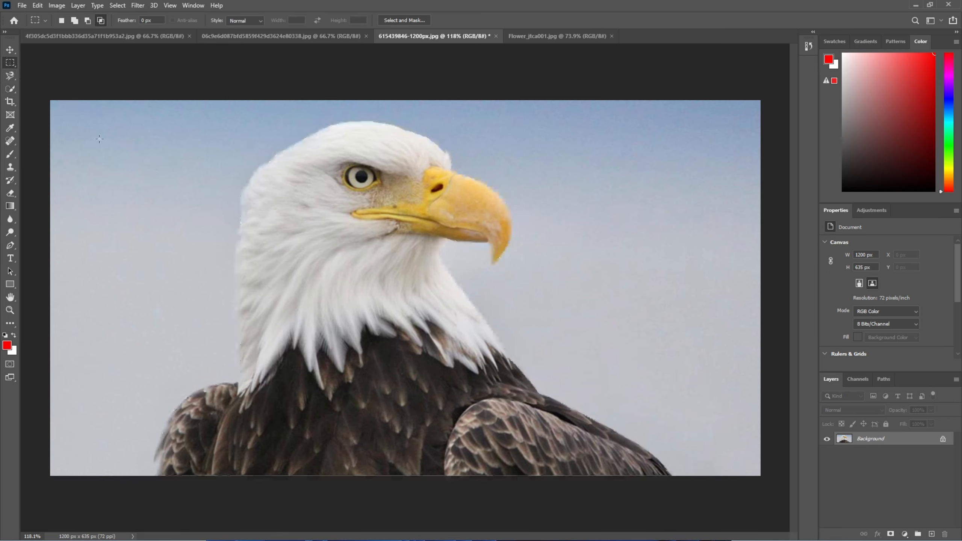
{"action": "right_click", "coordinate": [11, 63]}
{"action": "left_click", "coordinate": [10, 90]}
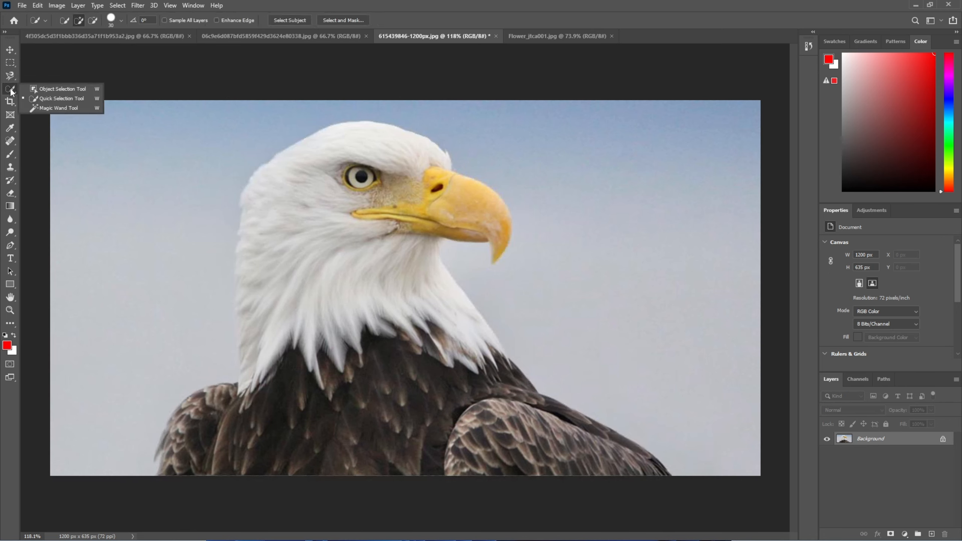
{"action": "left_click", "coordinate": [61, 108]}
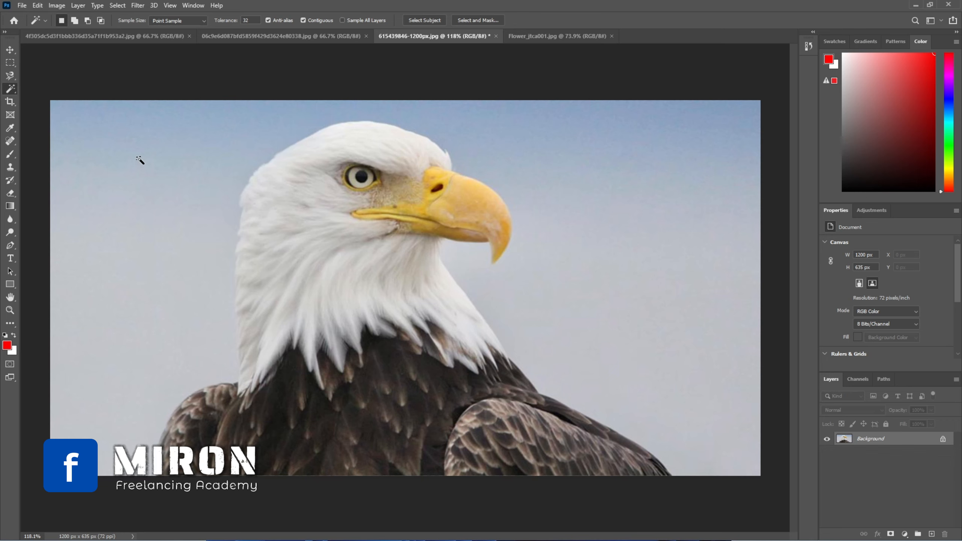
{"action": "left_click", "coordinate": [327, 229]}
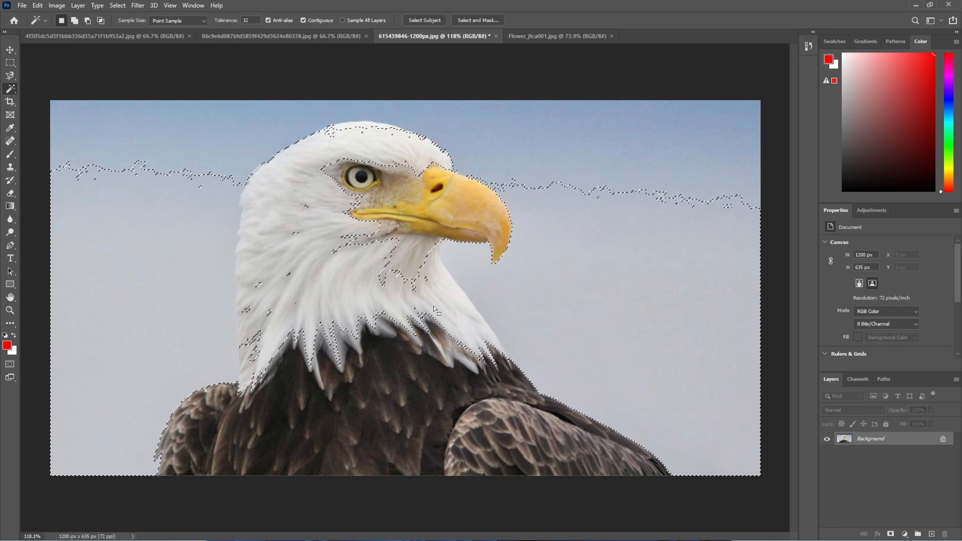
Step: Subtract neck feather areas from the Magic Wand selection, and add the neck and dark chest feathers to it
{"action": "key", "text": "alt"}
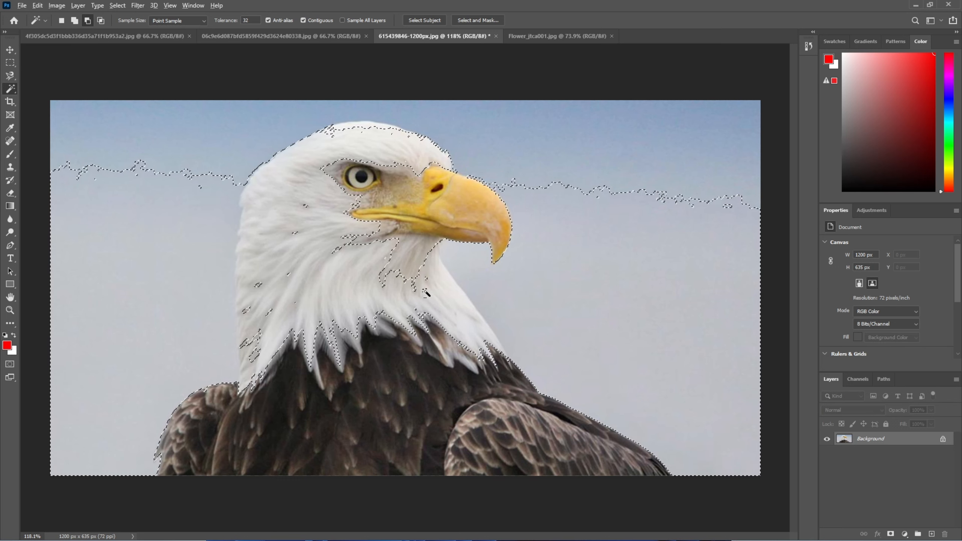
{"action": "left_click", "coordinate": [395, 270], "text": "alt"}
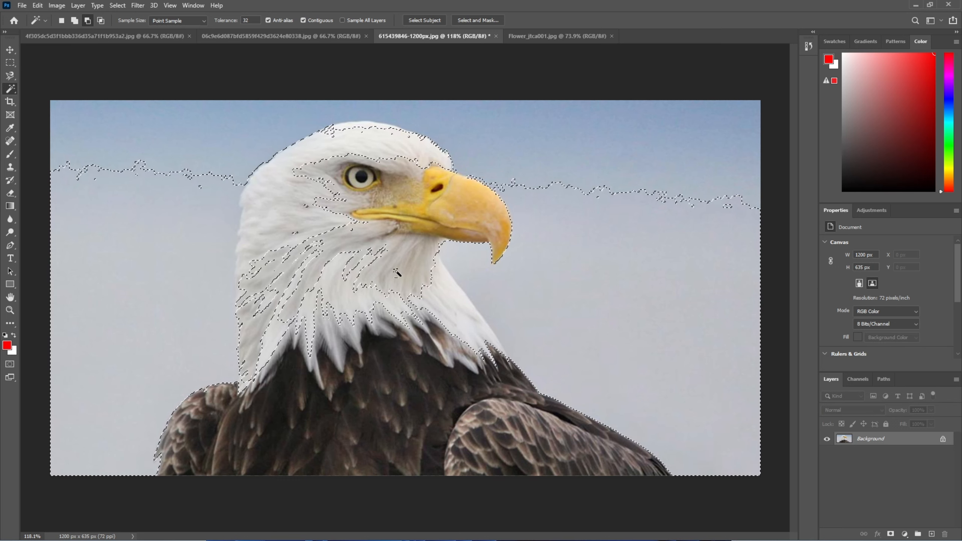
{"action": "left_click", "coordinate": [366, 269], "text": "alt"}
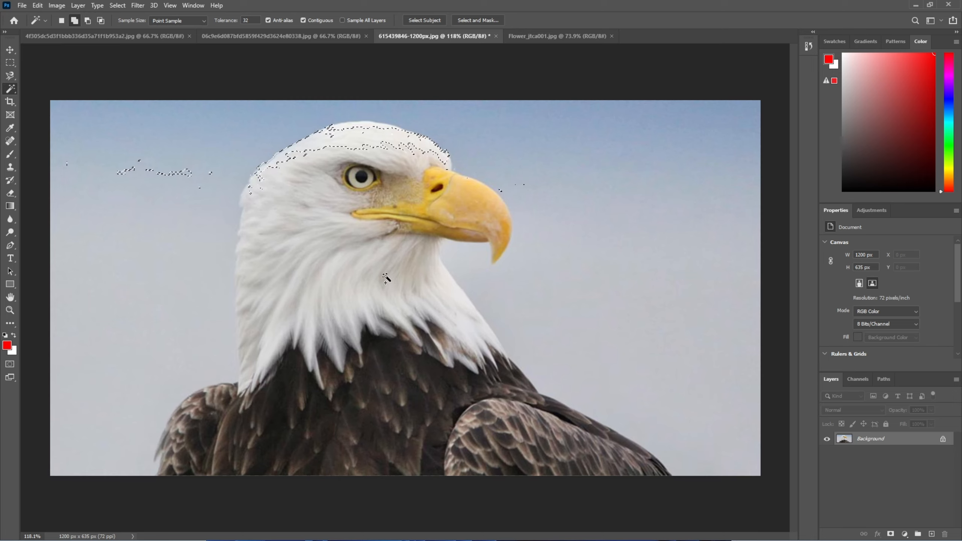
{"action": "left_click", "coordinate": [358, 270], "text": "shift"}
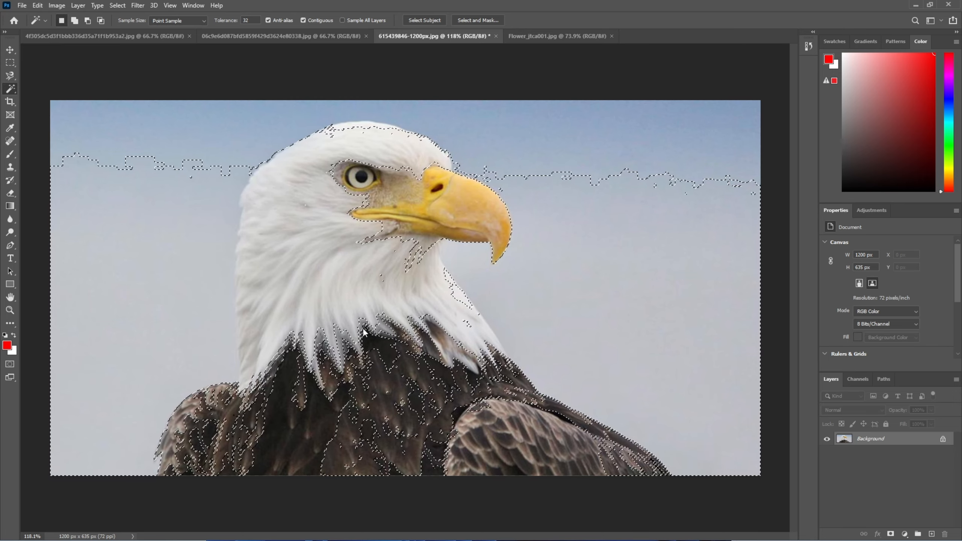
{"action": "left_click", "coordinate": [309, 413], "text": "shift"}
{"action": "key", "text": "ctrl+z"}
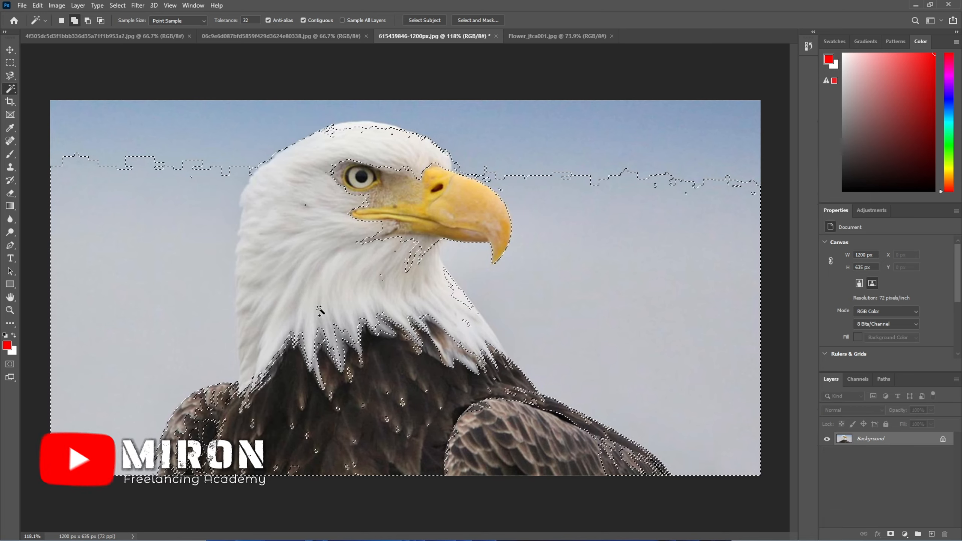
Step: Clear the Magic Wand selection from the eagle photo
{"action": "right_click", "coordinate": [10, 89]}
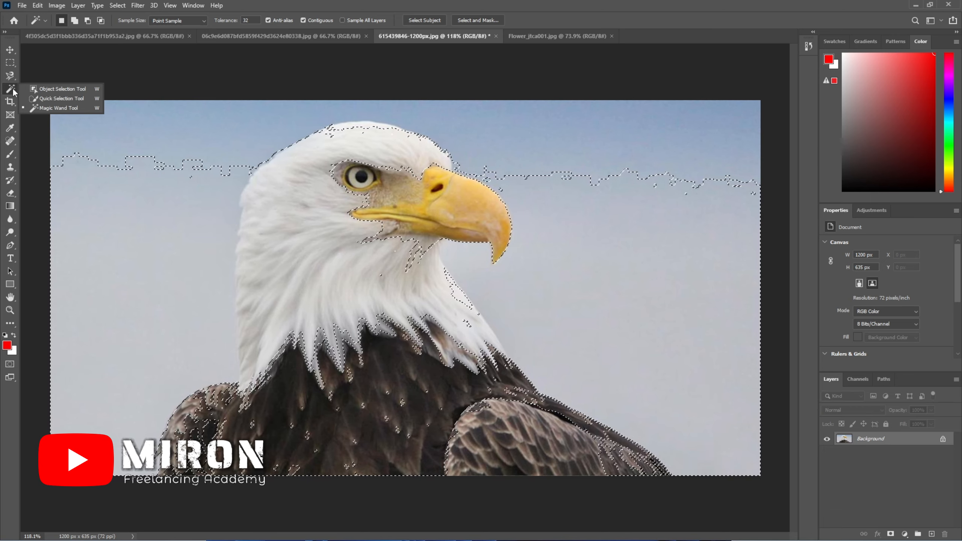
{"action": "left_click", "coordinate": [41, 88]}
{"action": "left_click", "coordinate": [11, 62]}
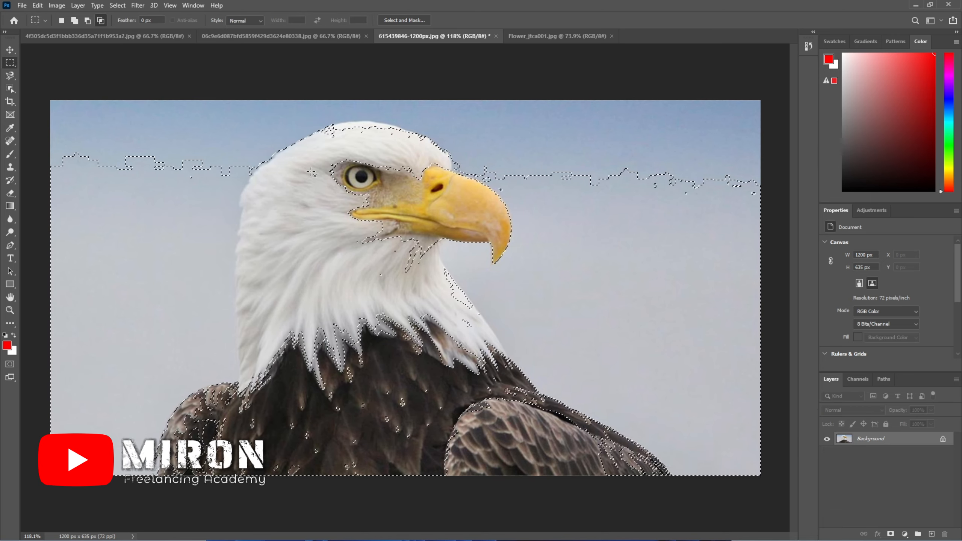
{"action": "left_click", "coordinate": [324, 204]}
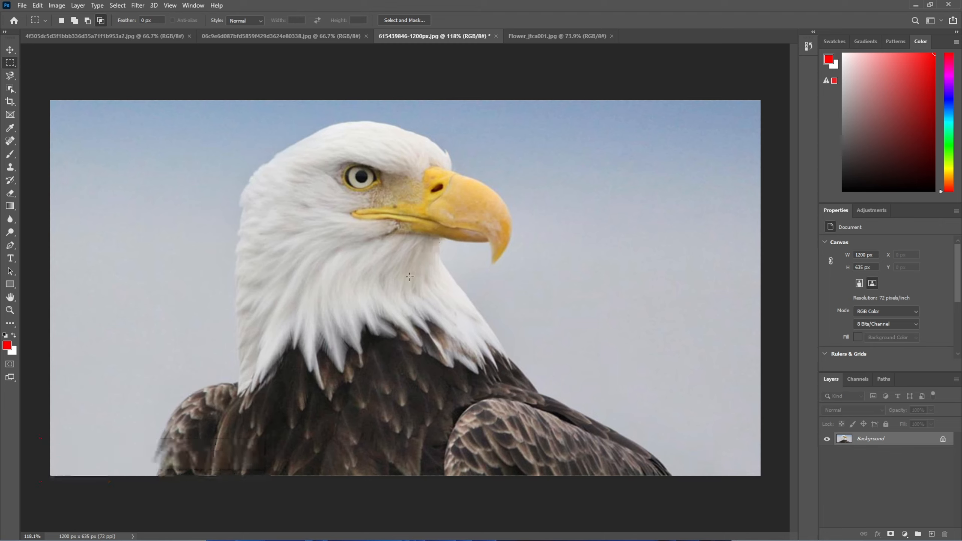
Step: Review the selection tool variants grouped with the Rectangular Marquee, Magnetic Lasso and Object Selection tools
{"action": "right_click", "coordinate": [11, 65]}
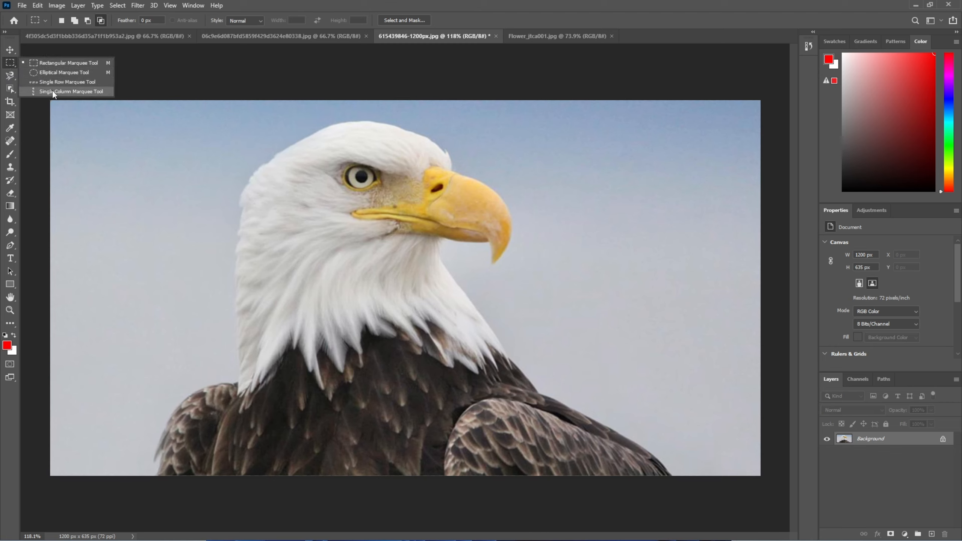
{"action": "right_click", "coordinate": [10, 76]}
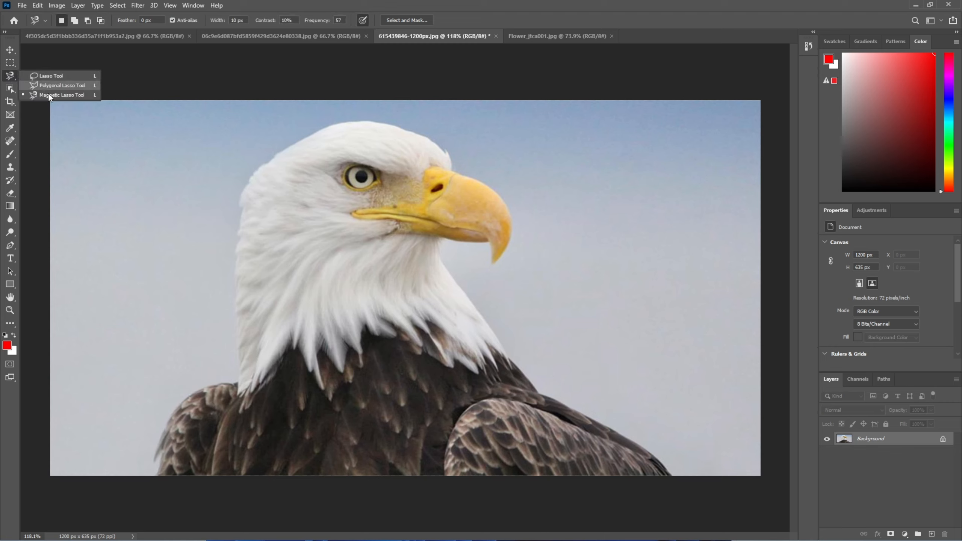
{"action": "right_click", "coordinate": [10, 89]}
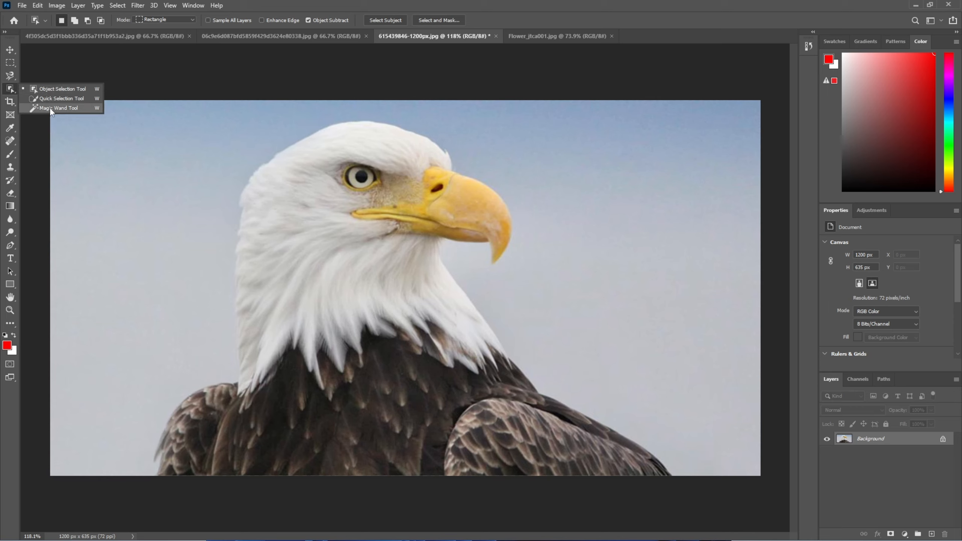
{"action": "left_click", "coordinate": [11, 65]}
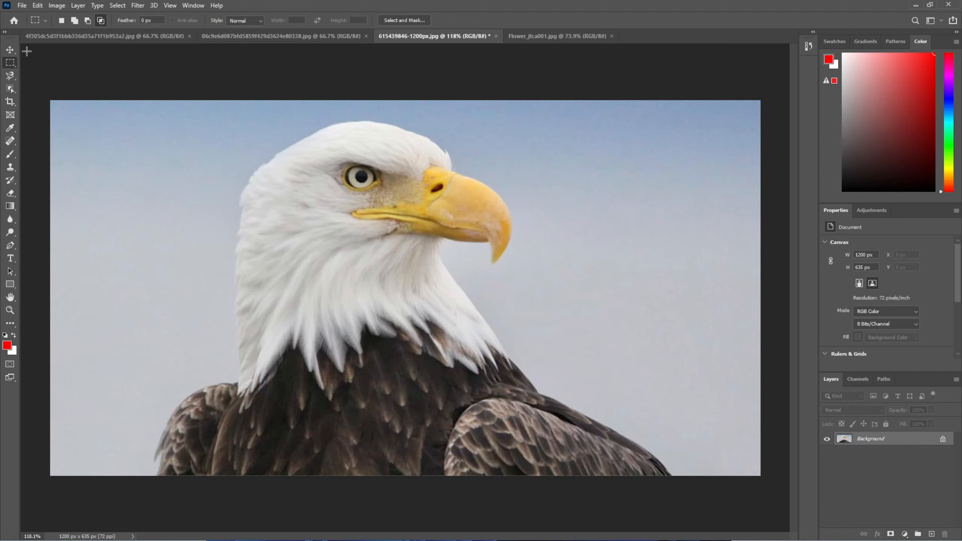
{"action": "right_click", "coordinate": [11, 64]}
{"action": "left_click", "coordinate": [13, 67]}
{"action": "right_click", "coordinate": [11, 65]}
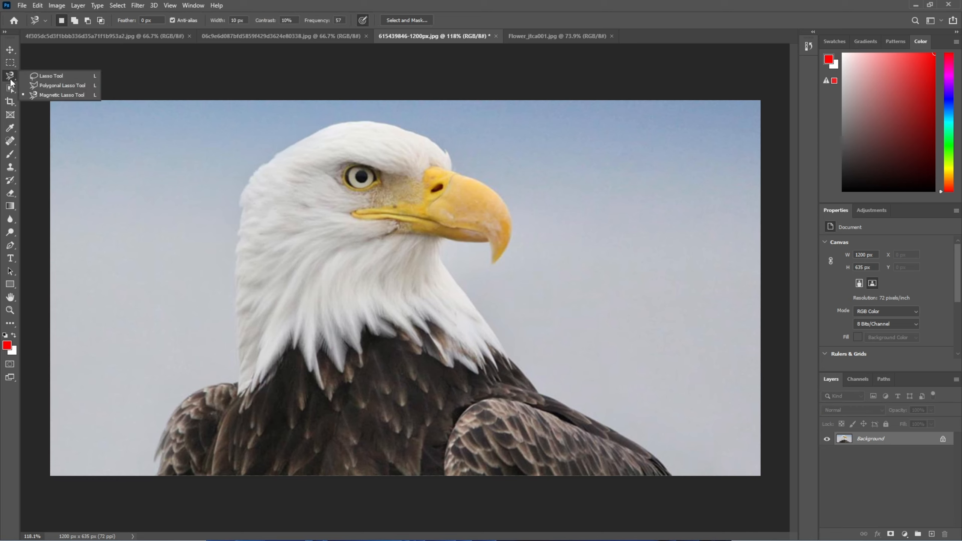
{"action": "left_click", "coordinate": [13, 66]}
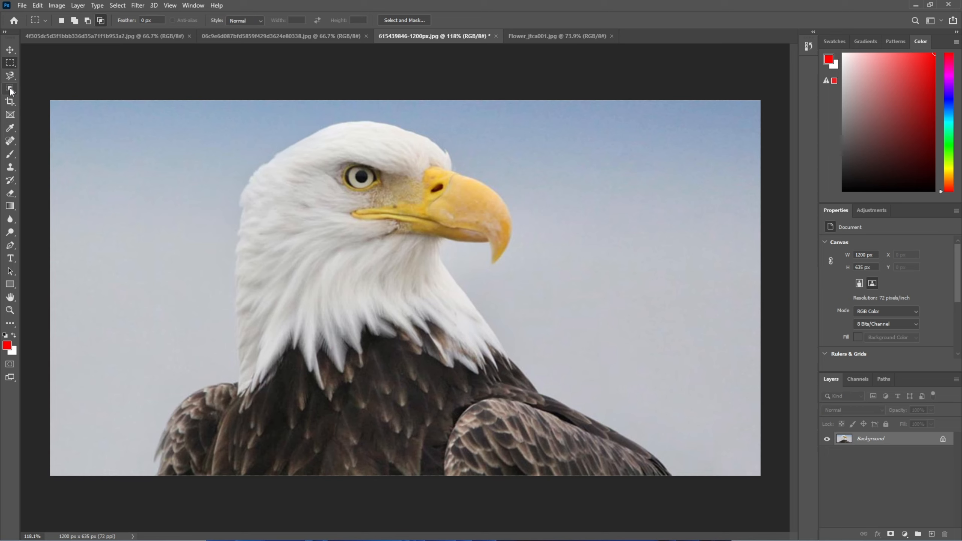
{"action": "left_click", "coordinate": [11, 154]}
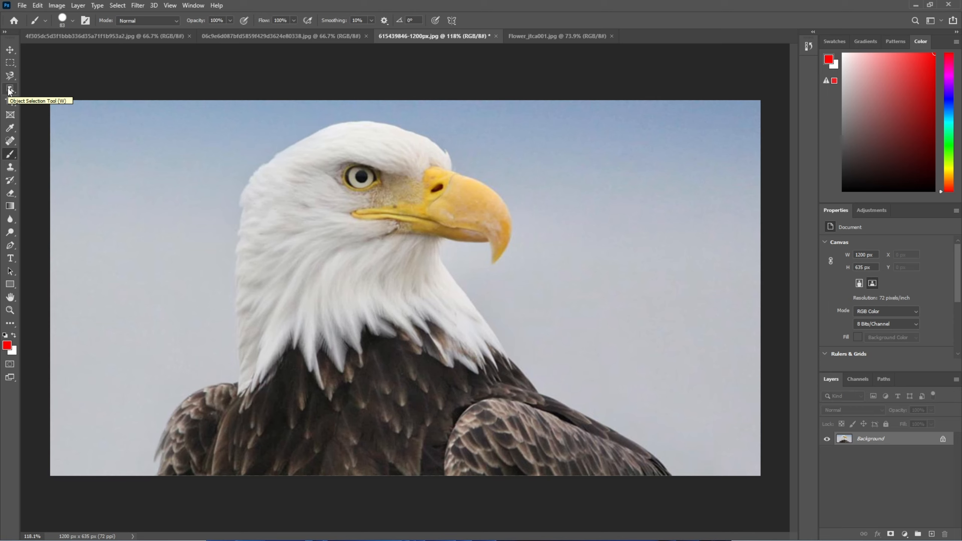
{"action": "left_click", "coordinate": [8, 90]}
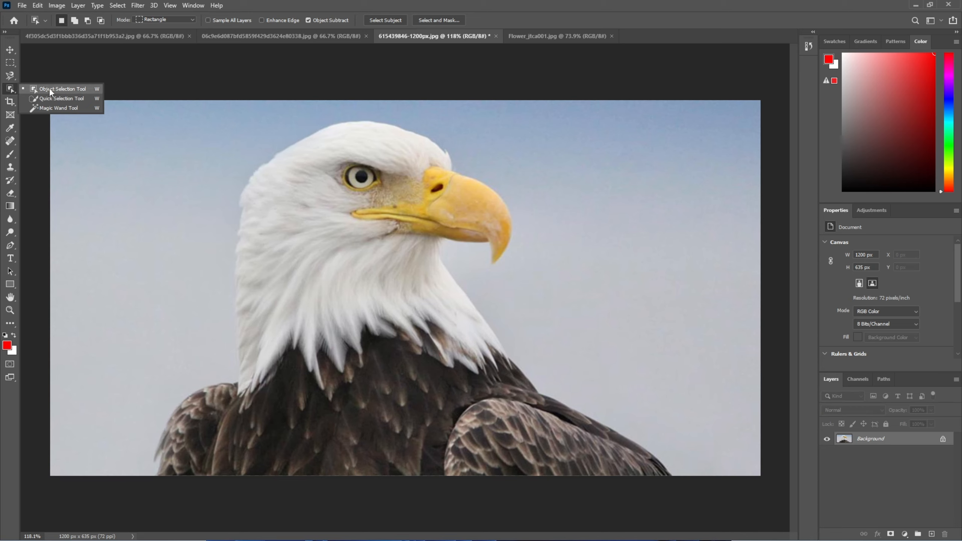
{"action": "left_click", "coordinate": [10, 64]}
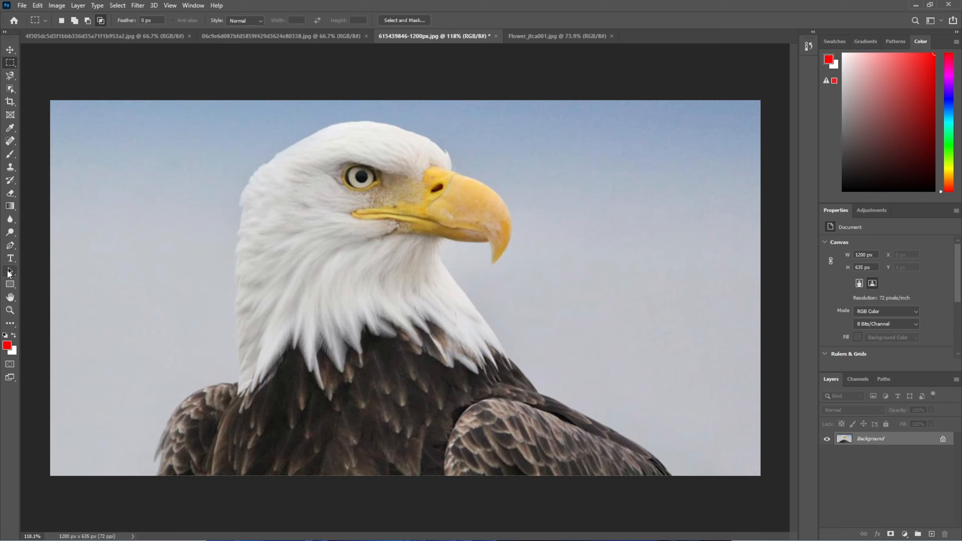
Step: Activate the Pen tool in Path mode and view the other tools in its group
{"action": "left_click", "coordinate": [10, 247]}
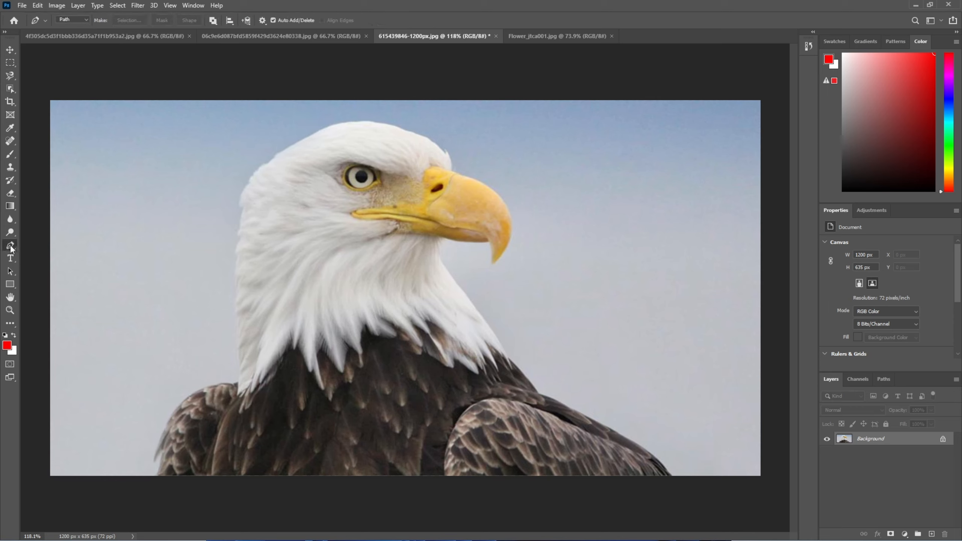
{"action": "right_click", "coordinate": [10, 246]}
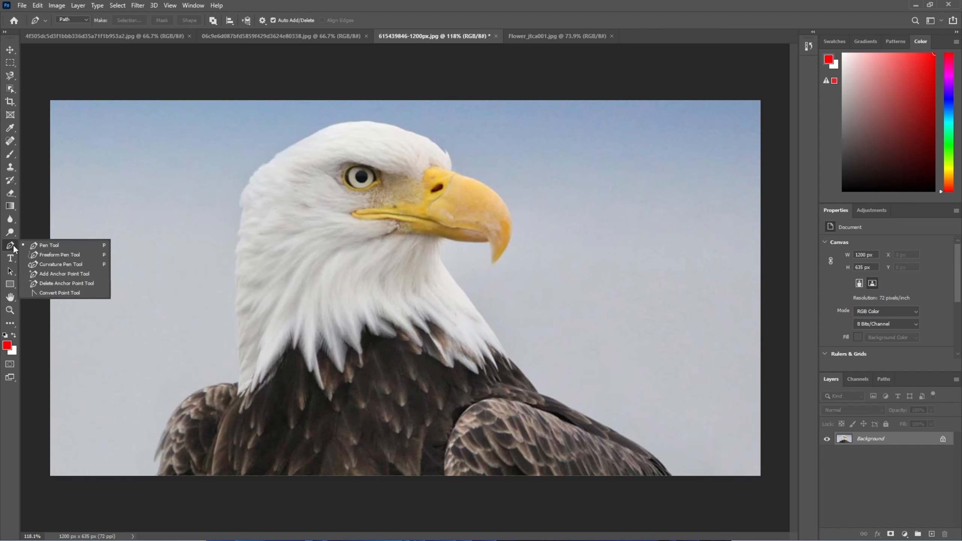
{"action": "left_click", "coordinate": [13, 247]}
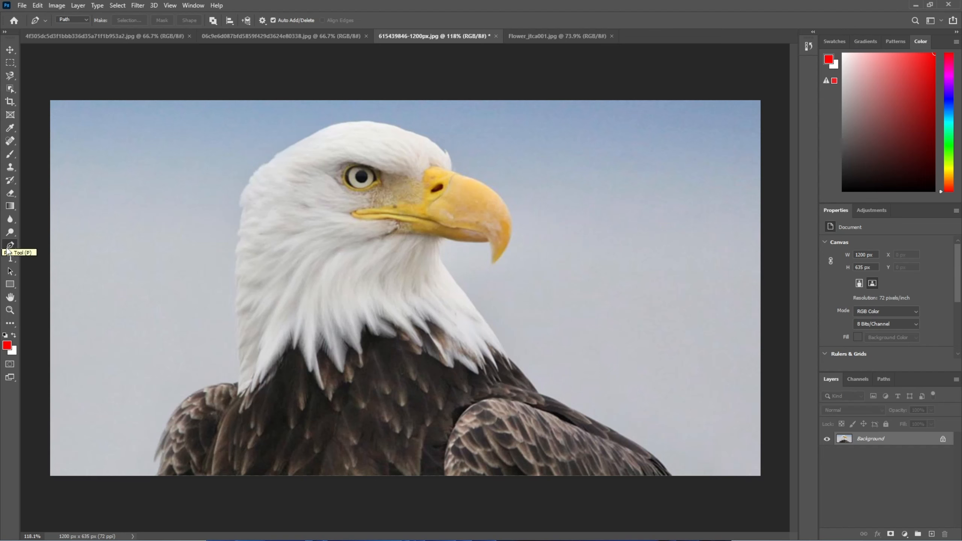